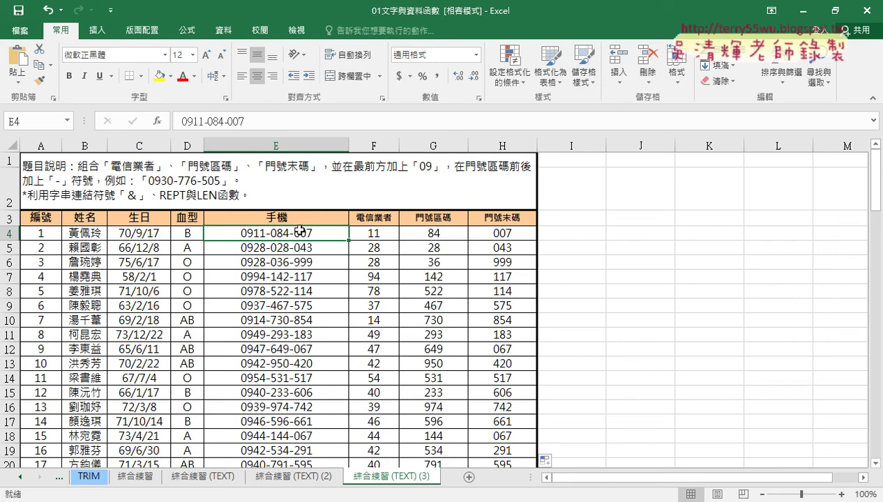
Look over the phone numbers on the other TEXT sheets, then return to 綜合練習 (TEXT) (3)
left_click(293, 477)
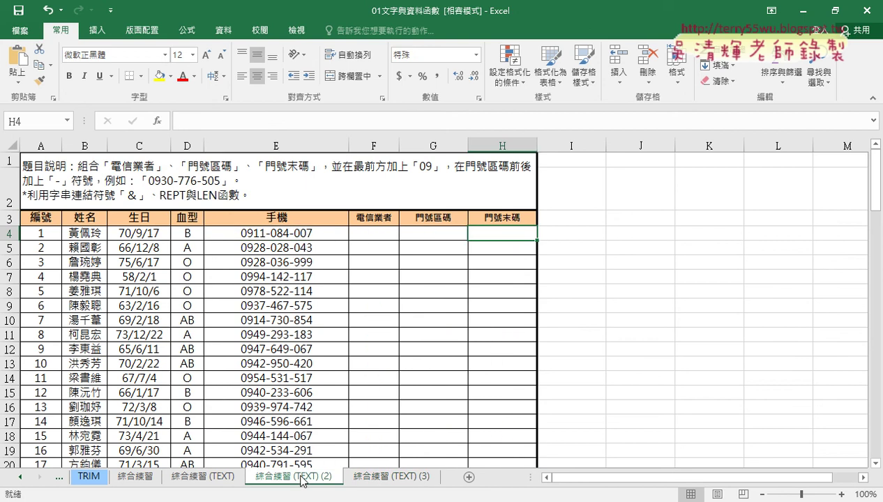
left_click(278, 236)
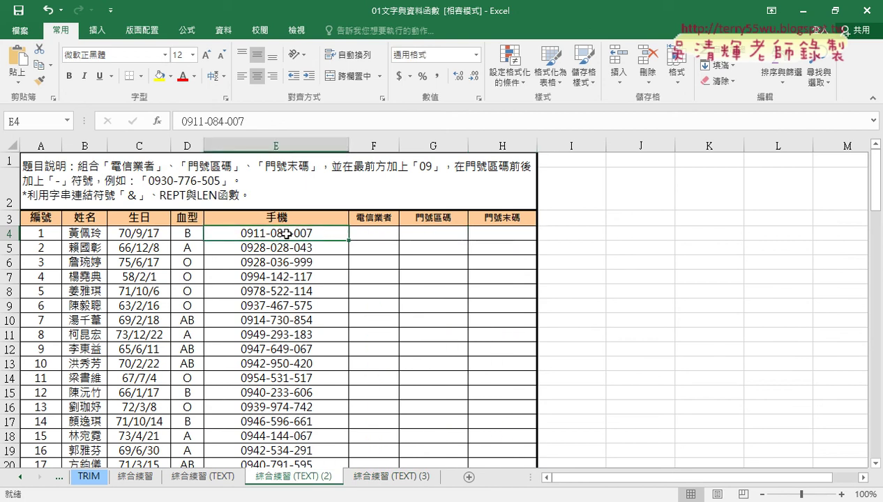
left_click(207, 481)
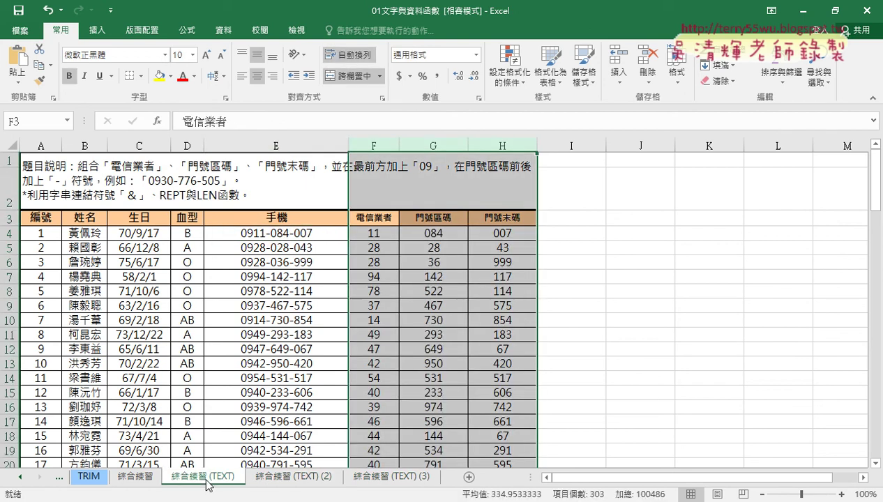
left_click(391, 476)
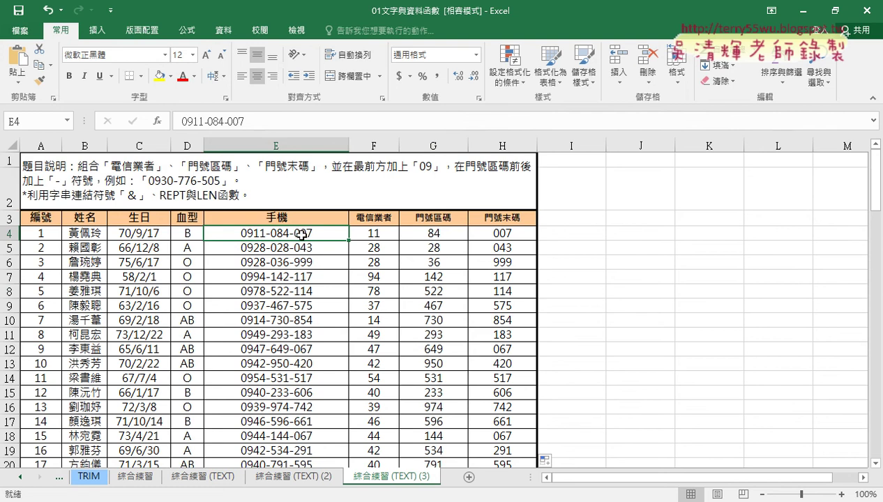
Clear the existing results in F4:H100, leaving F4 selected
left_click(375, 235)
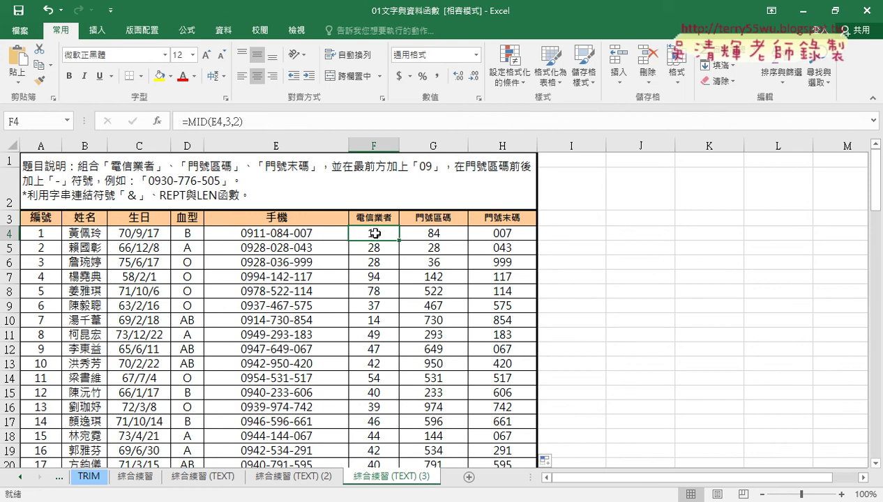
key("shift+Right")
key("shift+Right")
key("ctrl+shift+Down")
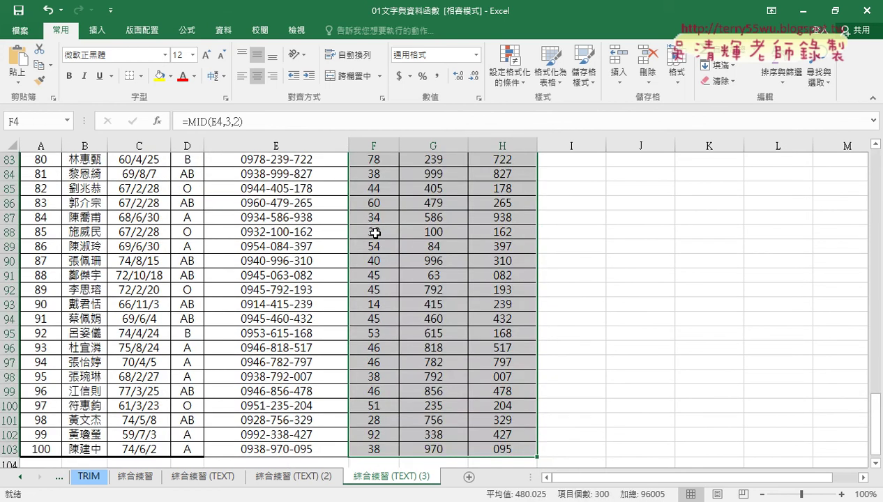
key("Delete")
left_click(375, 232)
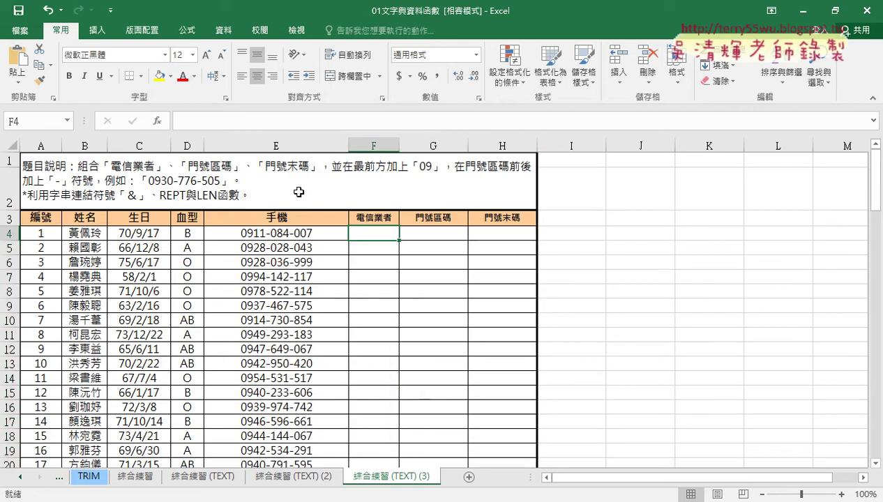
Enter =MID(E4,3,2) in F4 and fill it down the 電信業者 column
left_click(158, 120)
double_click(452, 180)
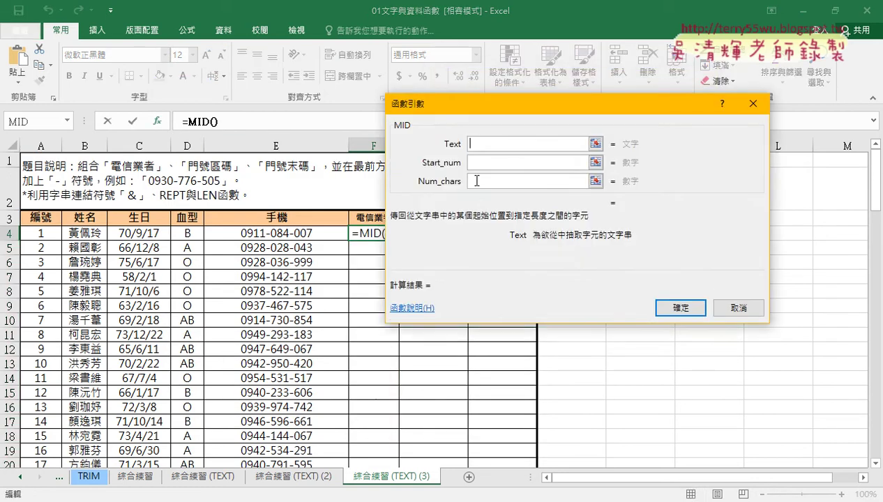
left_click(292, 234)
key("Tab")
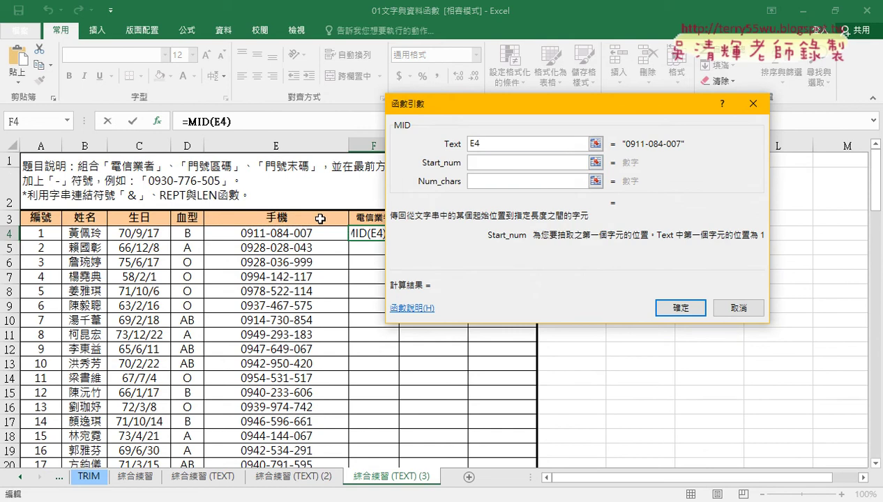
type("3")
key("Tab")
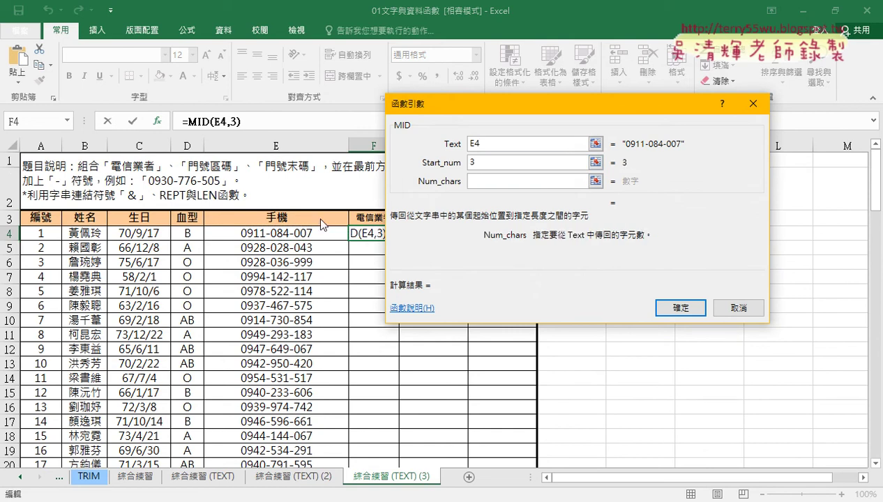
type(",2")
key("Return")
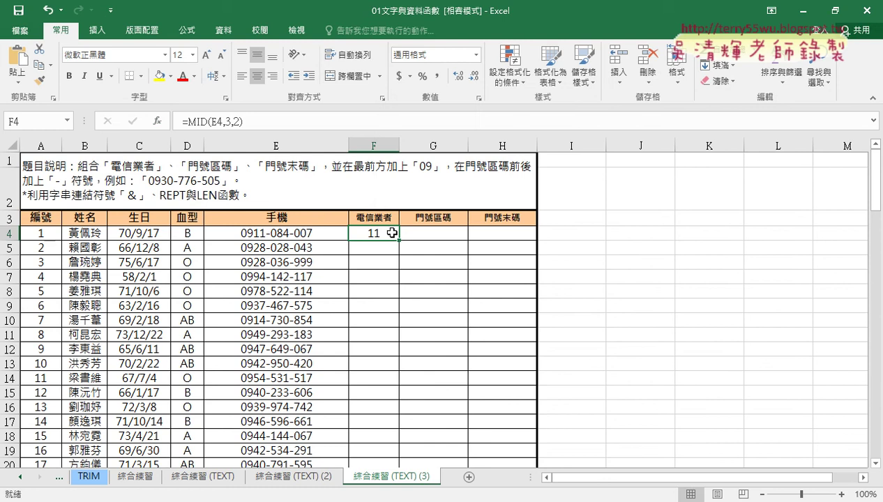
double_click(398, 241)
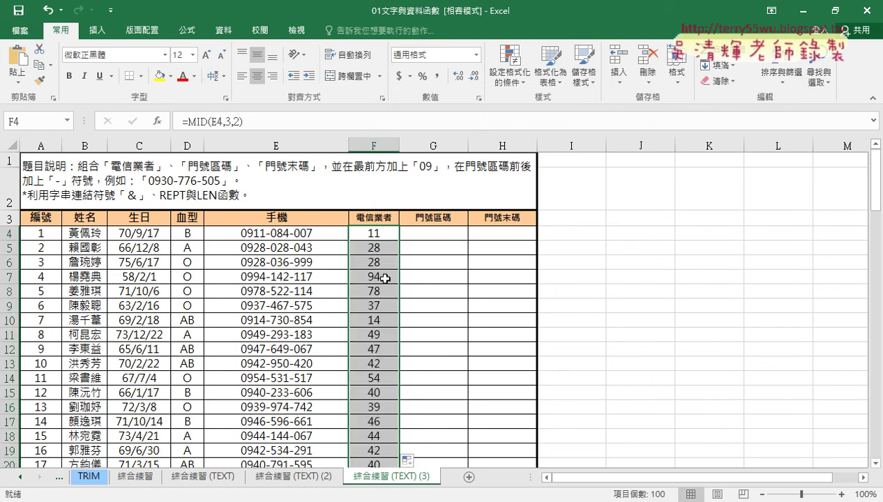
Copy F4's MID formula text and paste it into G4
left_click(459, 234)
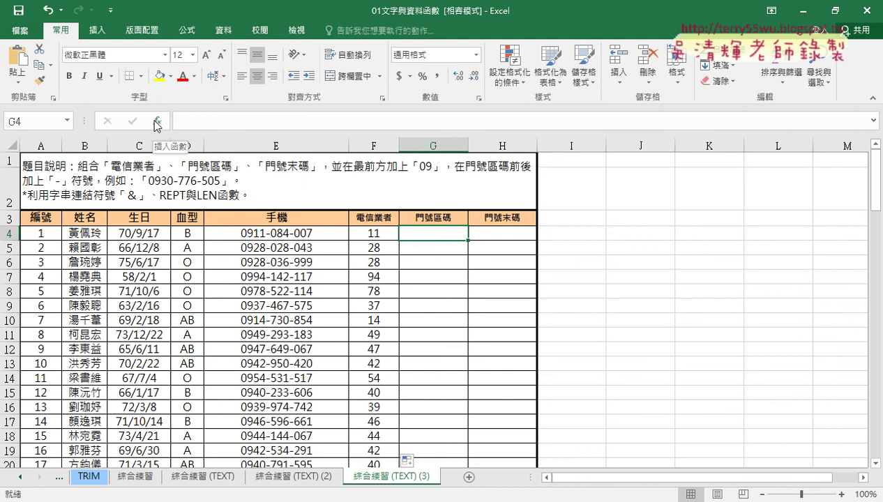
left_click(374, 233)
left_click_drag(183, 122, 243, 122)
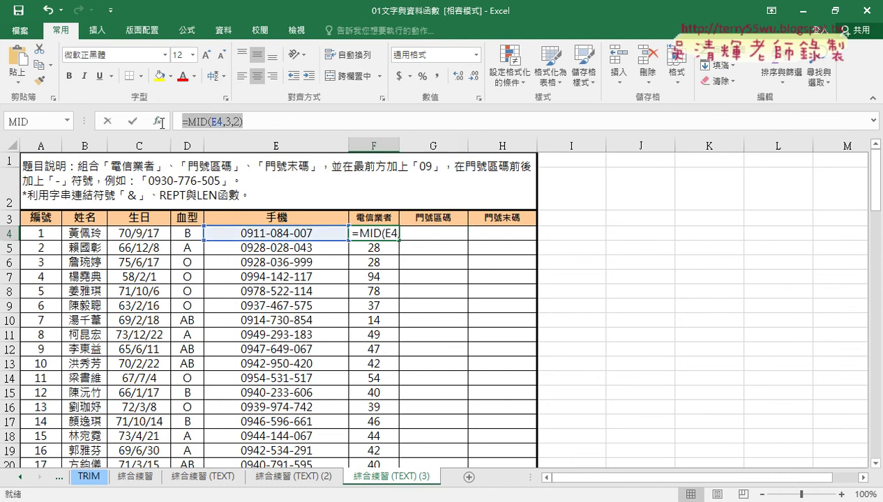
right_click(219, 127)
left_click(237, 149)
left_click(132, 122)
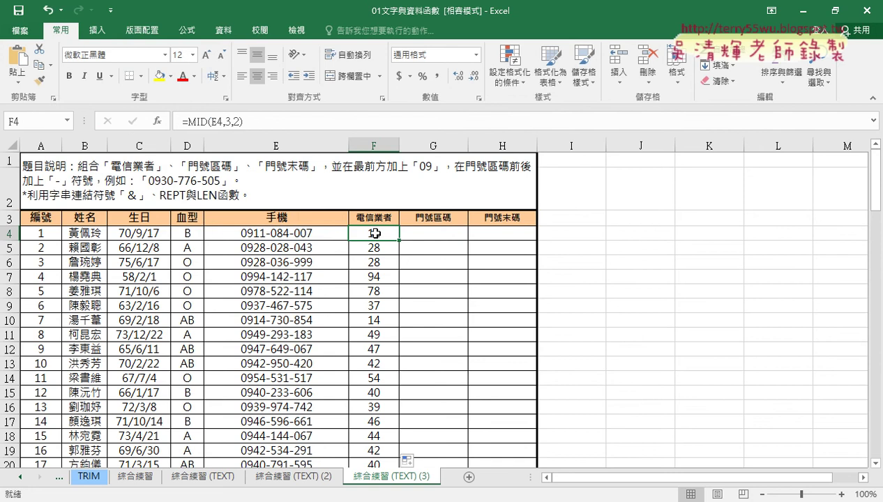
left_click(412, 234)
right_click(266, 121)
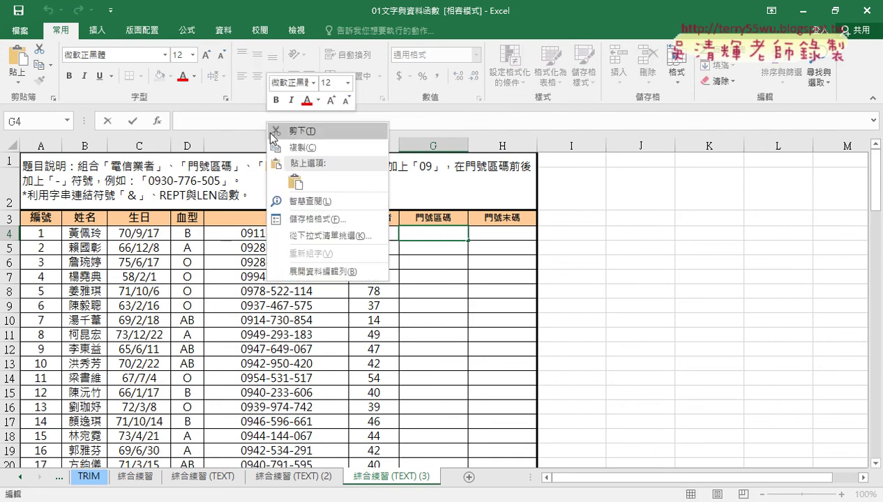
left_click(293, 182)
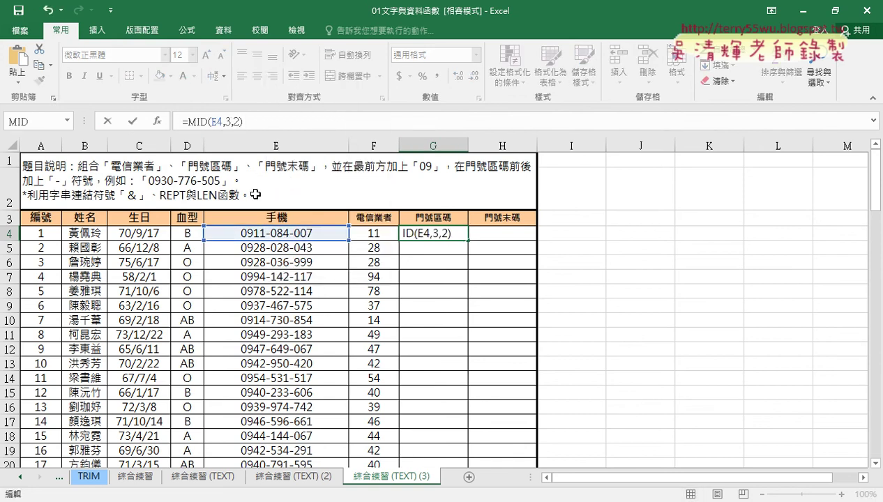
Change G4's formula to =MID(E4,6,3) so it shows area code 084
left_click(230, 121)
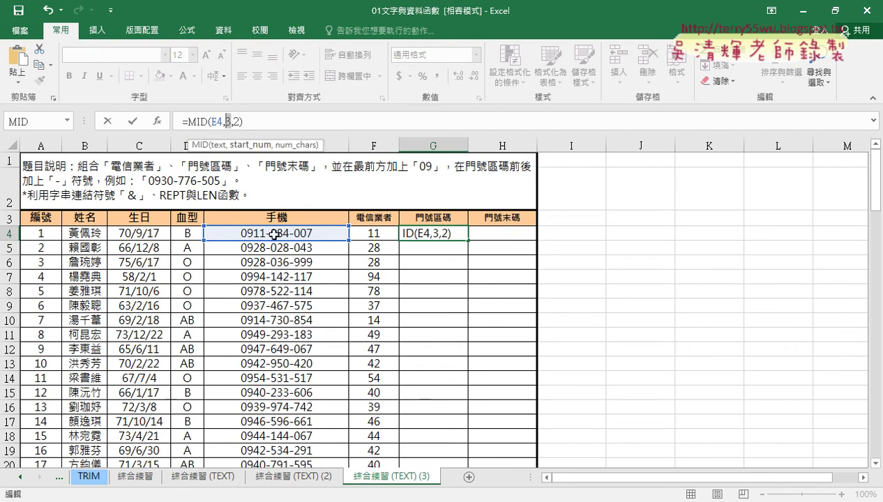
key("Delete")
type("6")
double_click(237, 121)
type("3")
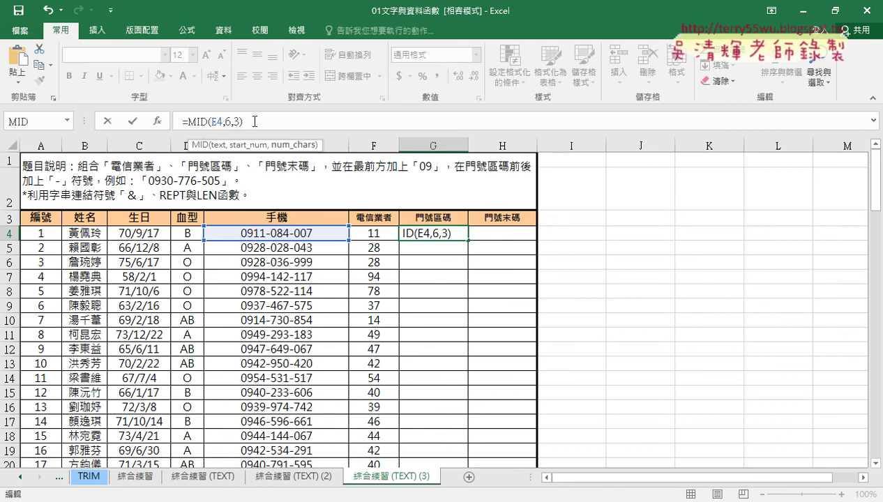
left_click(133, 121)
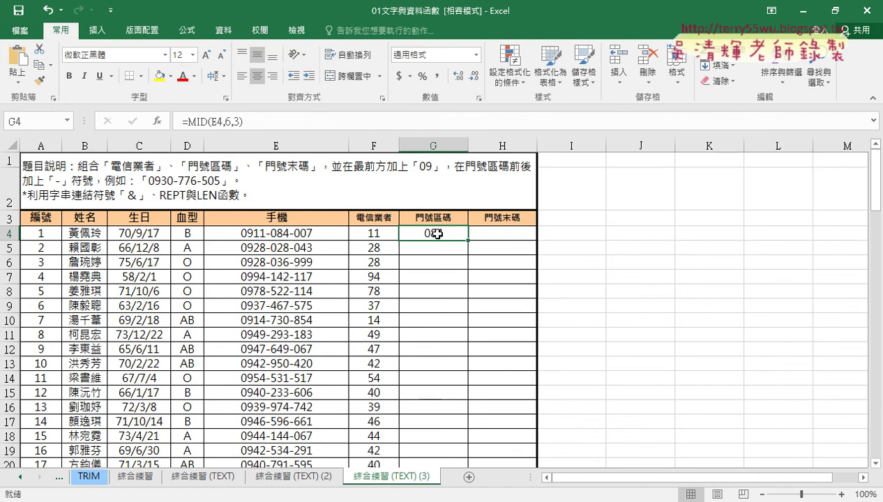
Reopen G4's formula and remove a stray 'v' typed into it by mistake
left_click(187, 125)
type("v")
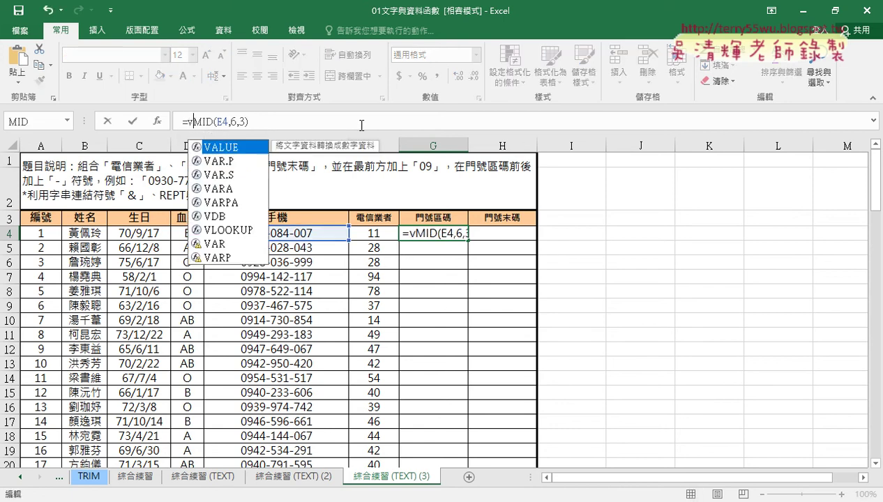
key("Return")
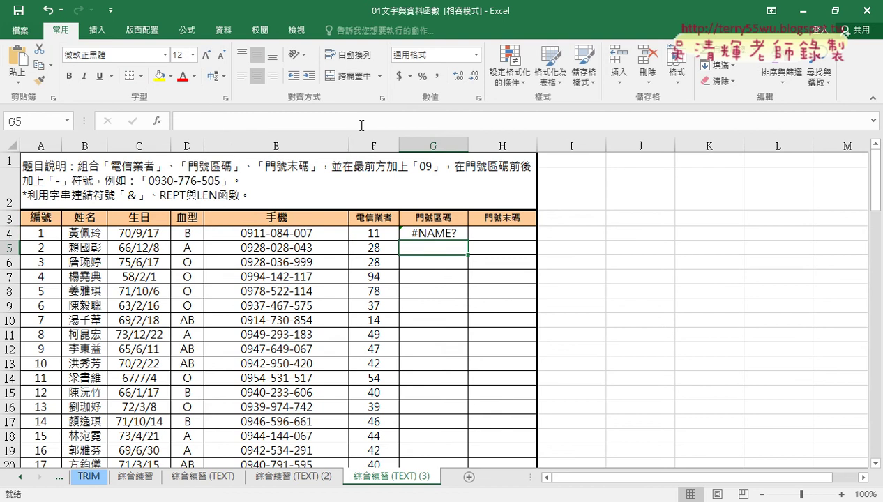
left_click(429, 234)
left_click(198, 122)
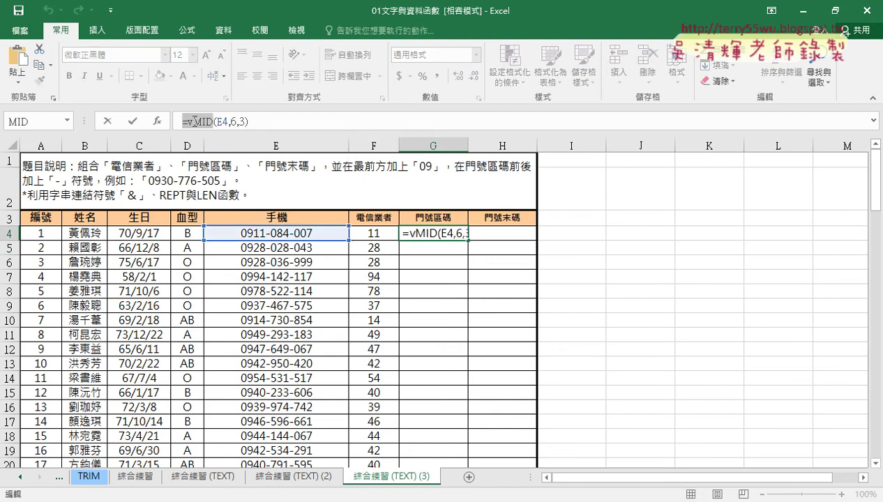
left_click_drag(195, 121, 187, 122)
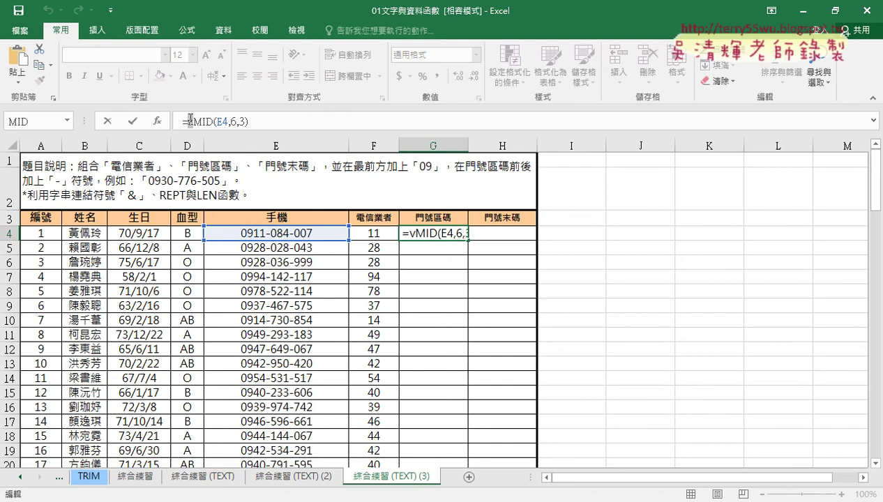
key("Delete")
type("v")
key("BackSpace")
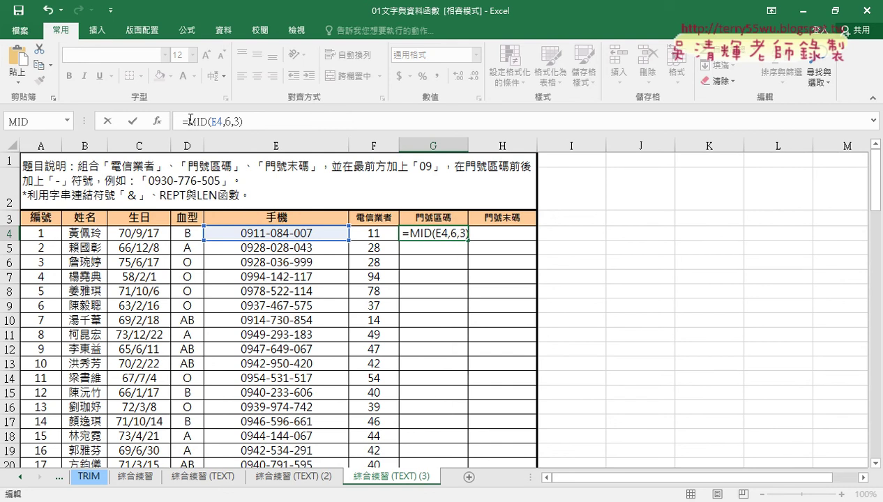
Wrap G4's formula as =VALUE(MID(E4,6,3)) and fill it down column G
type("V")
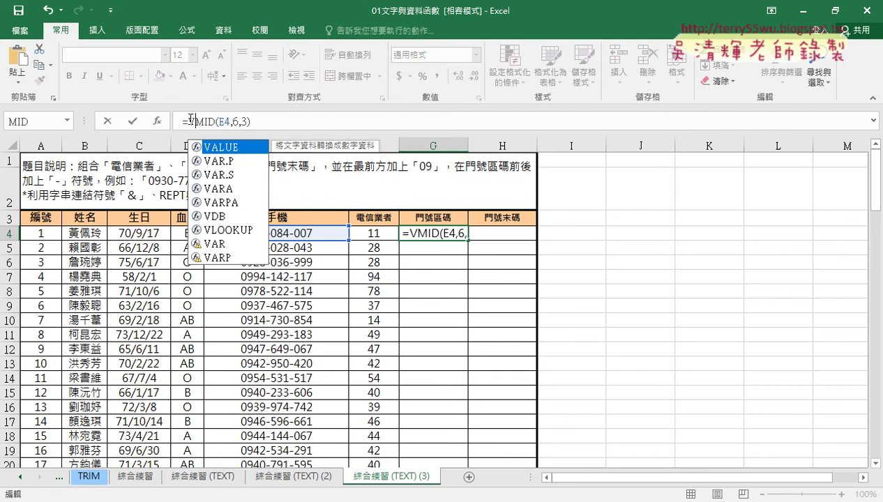
double_click(219, 150)
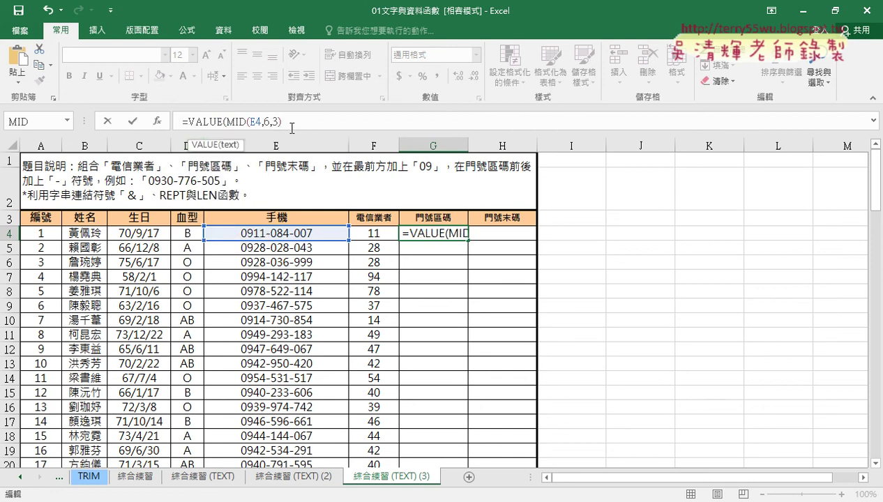
type(")")
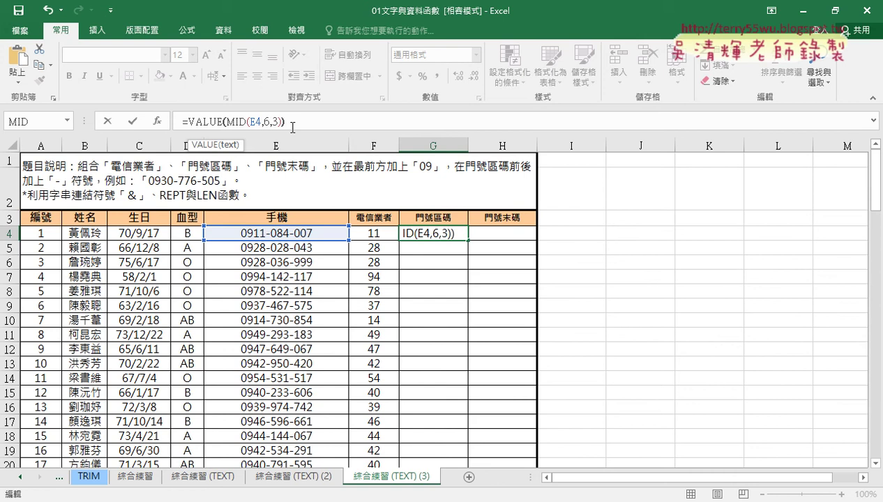
left_click(134, 122)
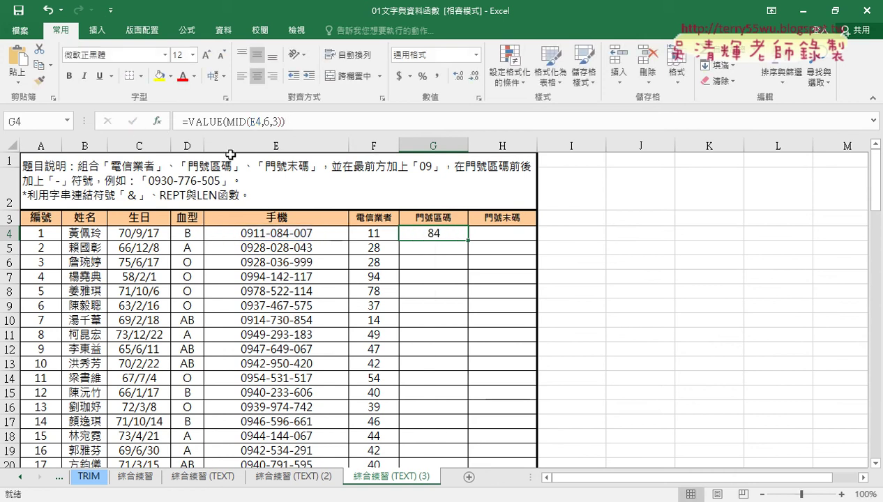
double_click(468, 240)
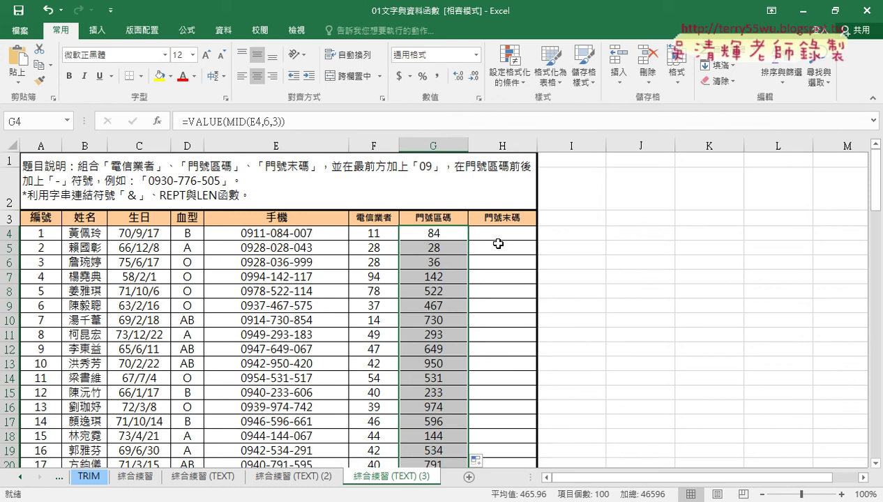
Copy G4's formula into H4 with start position 10, showing the last digits 007
left_click(432, 232)
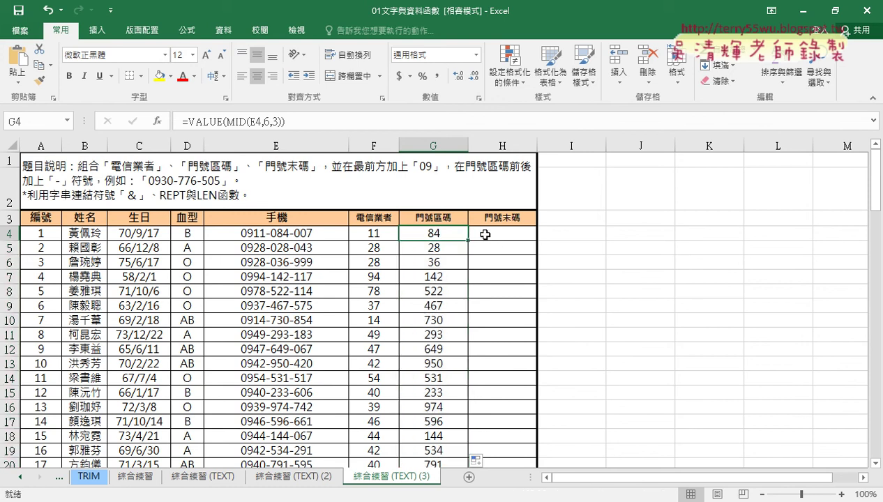
left_click_drag(282, 121, 216, 120)
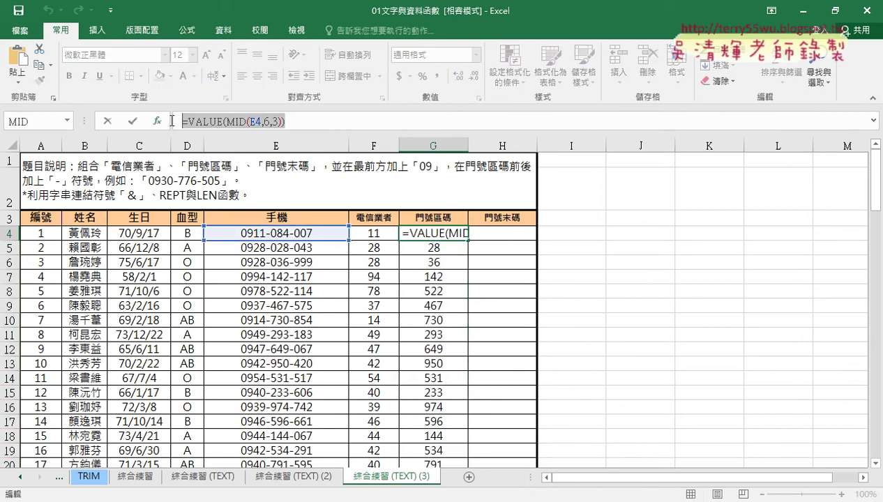
right_click(214, 121)
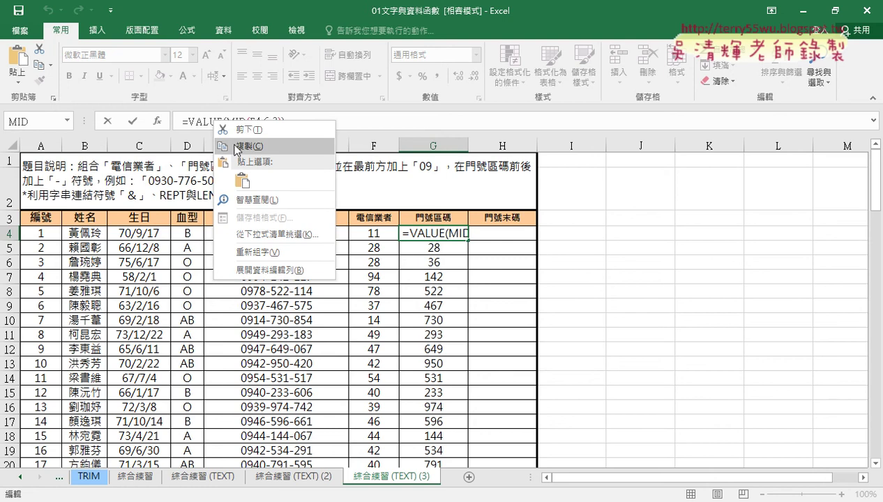
left_click(235, 147)
left_click(108, 122)
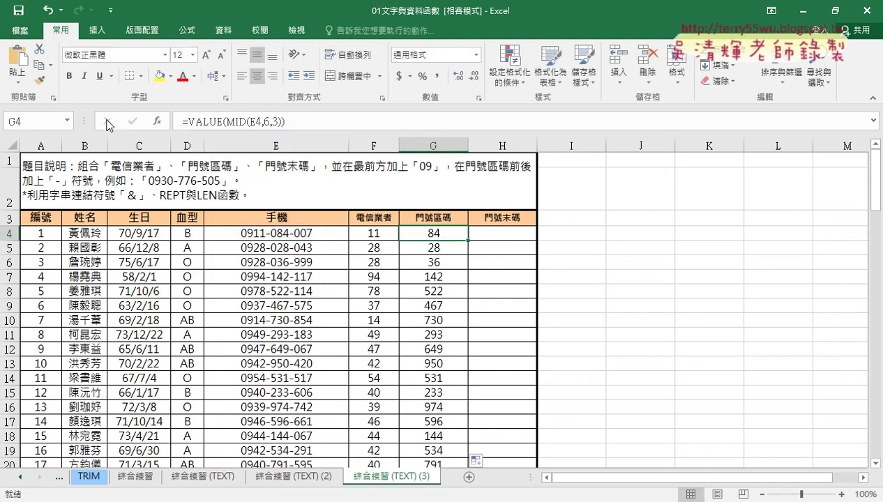
left_click(476, 233)
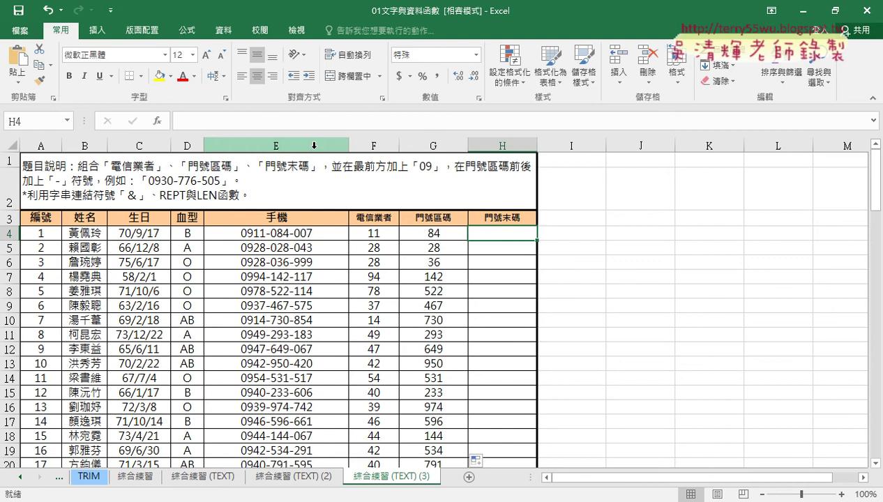
right_click(249, 122)
left_click(272, 178)
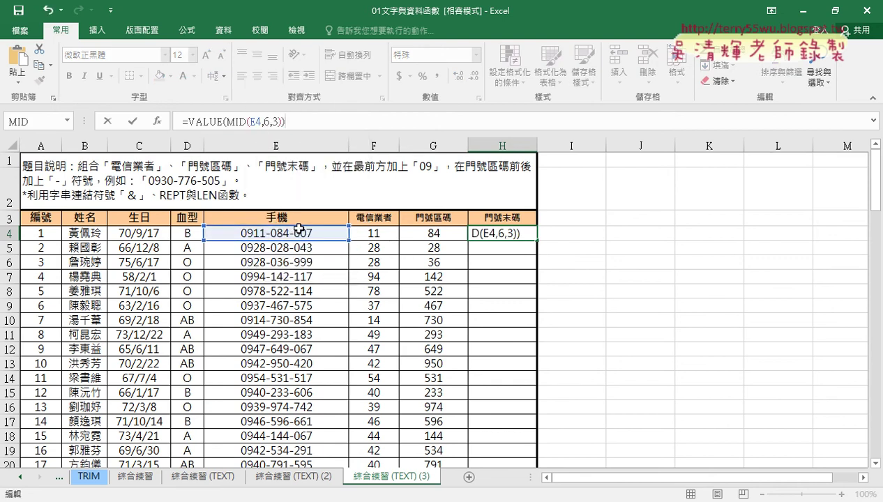
left_click(267, 122)
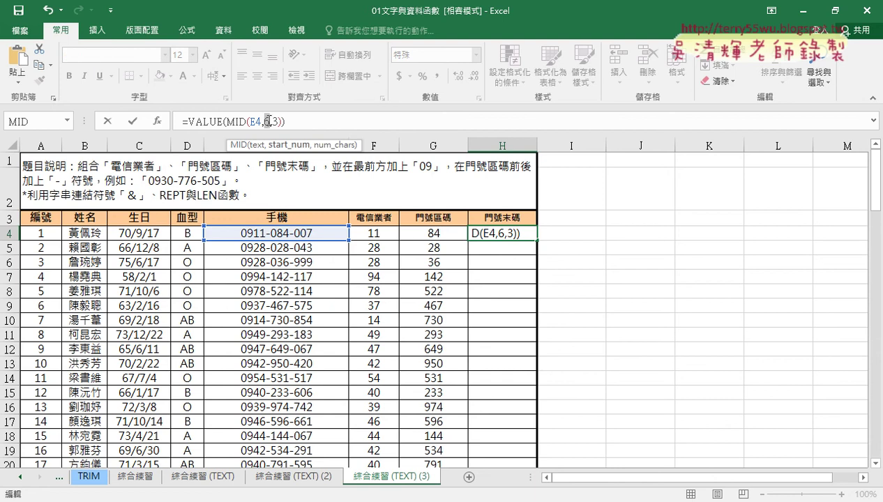
type("10")
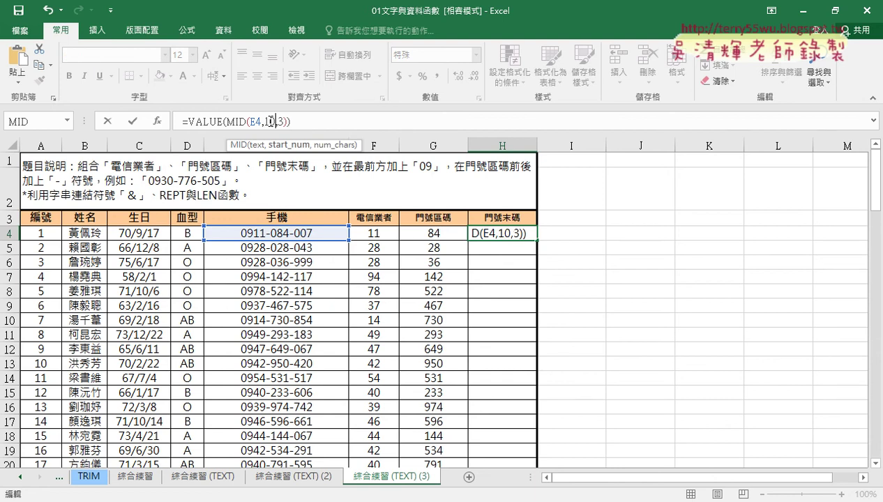
key("Return")
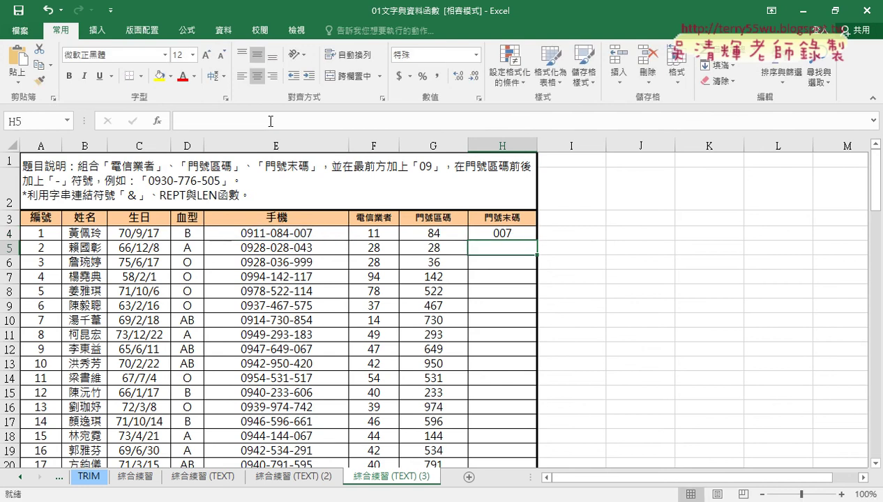
Format H4 as General and fill its formula down the 門號末碼 column
left_click(535, 235)
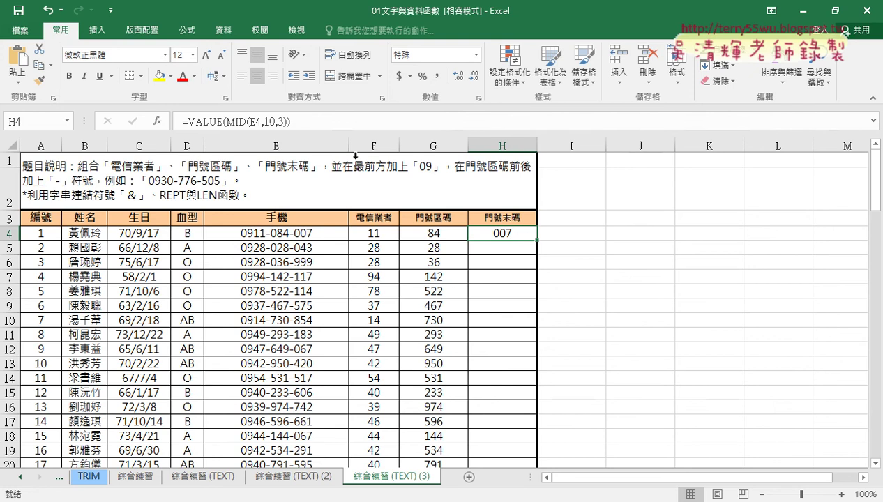
right_click(517, 235)
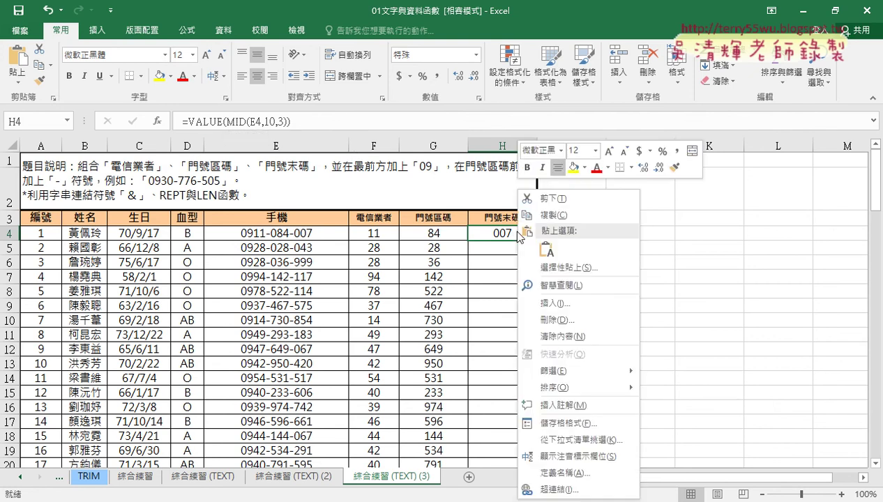
left_click(572, 418)
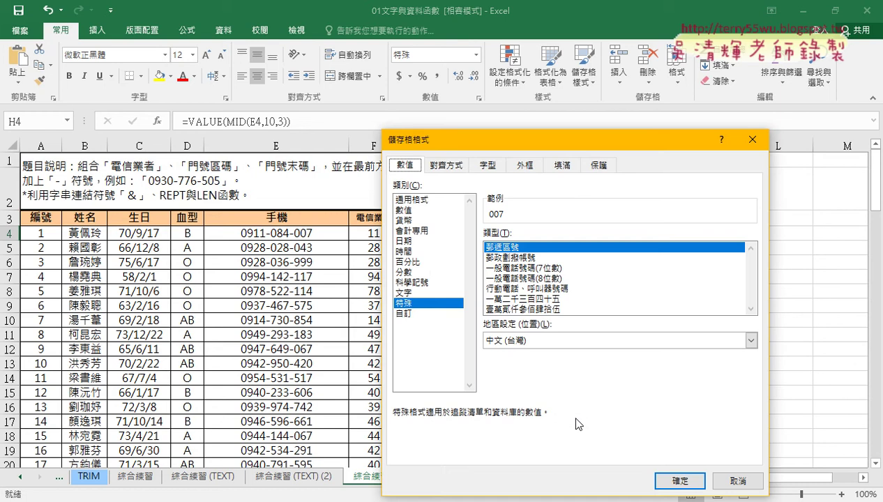
left_click(416, 200)
left_click(675, 480)
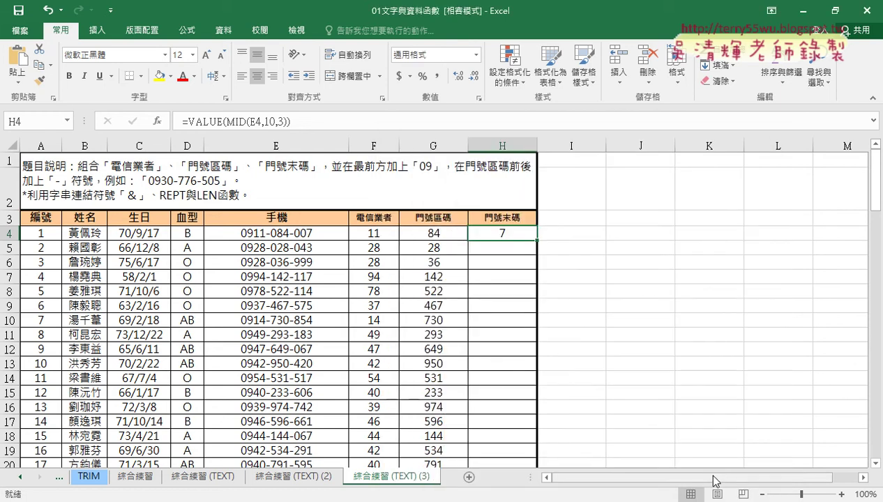
double_click(537, 240)
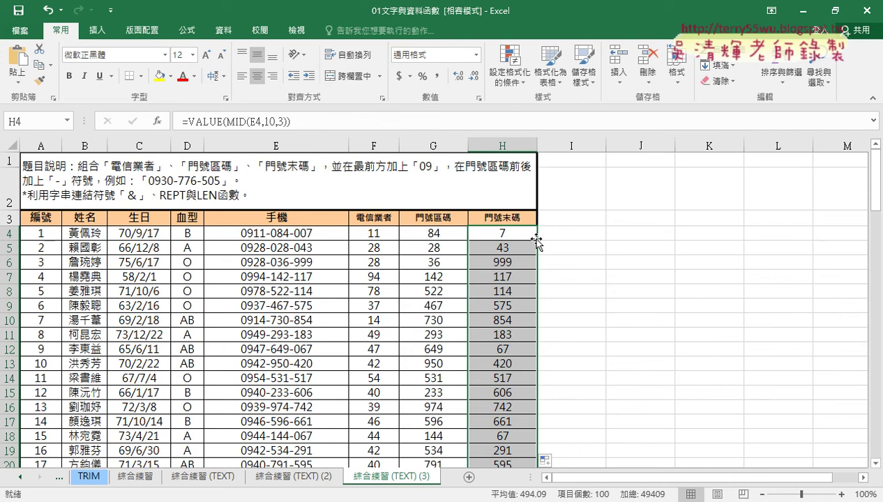
left_click(140, 142)
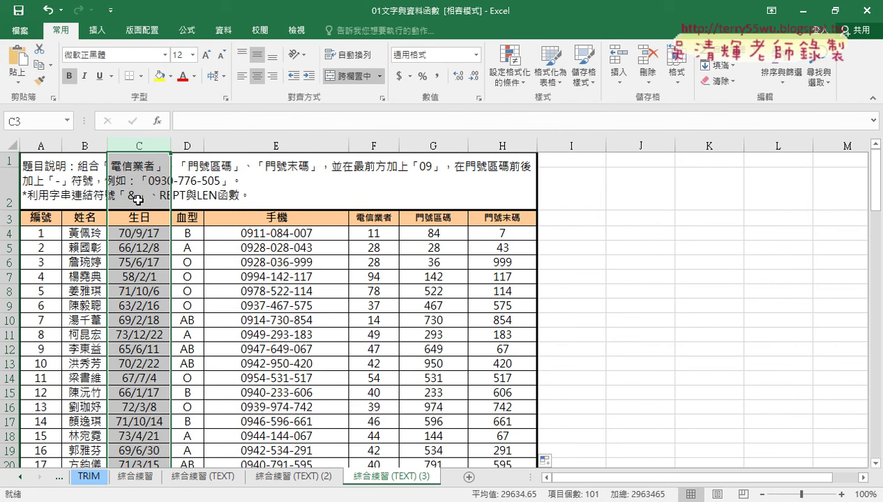
left_click(126, 233)
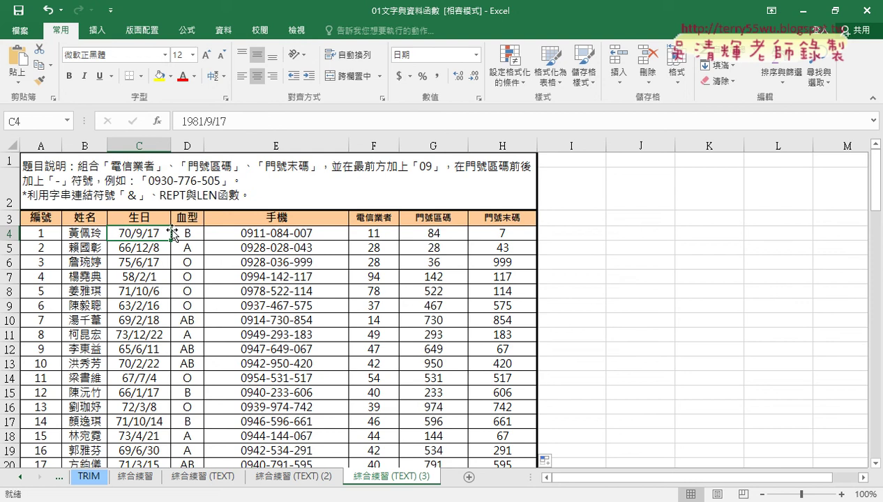
left_click(569, 221)
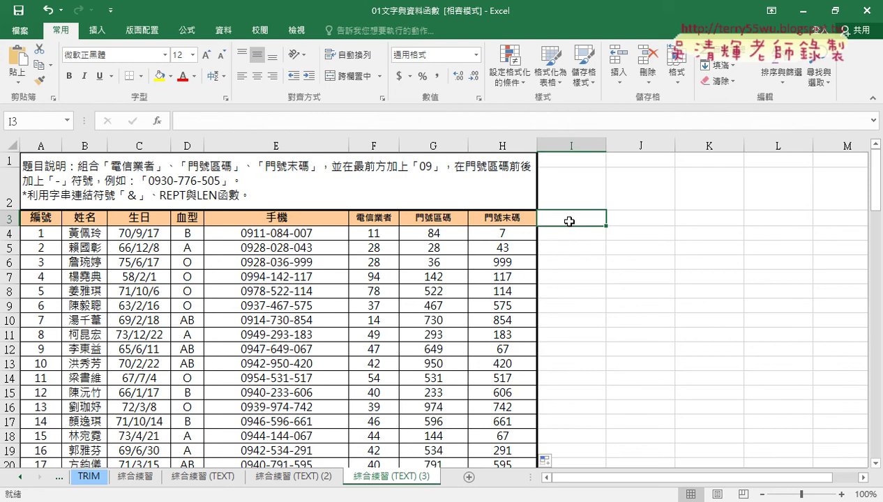
Enter the header 幾年次 in cell I3
type("g")
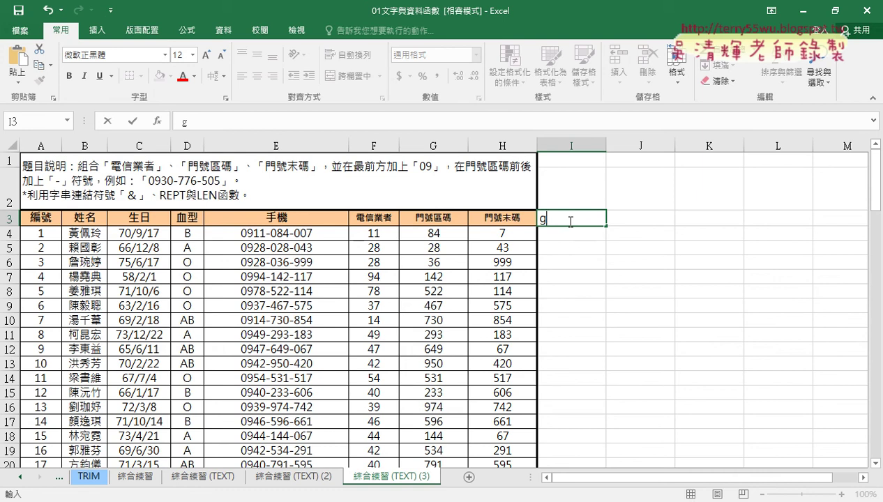
key("BackSpace")
type("幾")
type("ㄋㄧ")
type("ㄢˊ")
type("ㄘ")
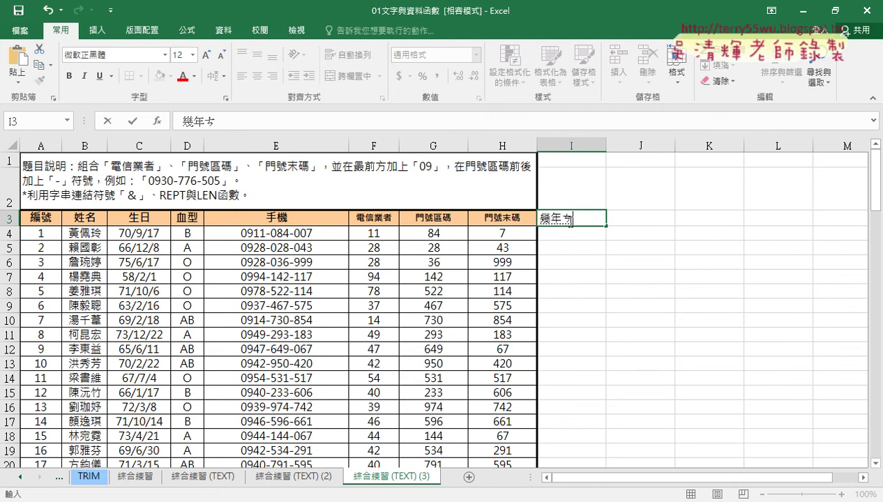
type("ˋ")
key("Return")
key("Return")
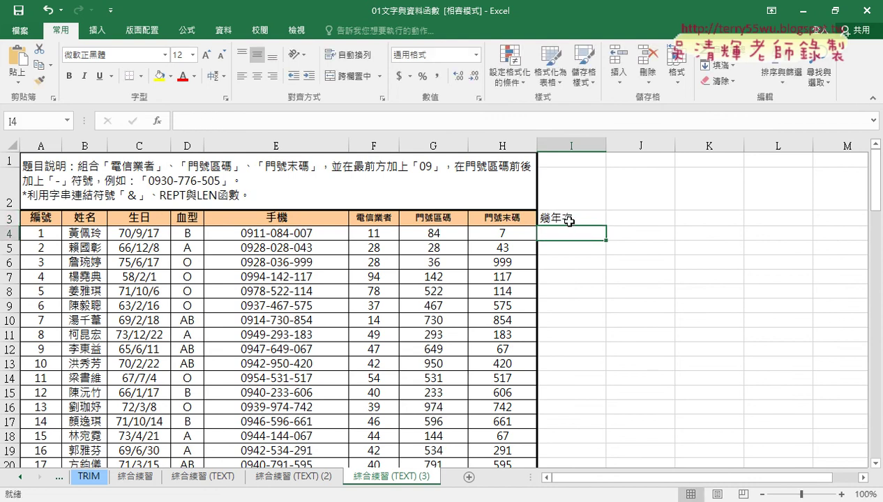
Copy H3's orange header formatting onto I3 with Format Painter
left_click(569, 221)
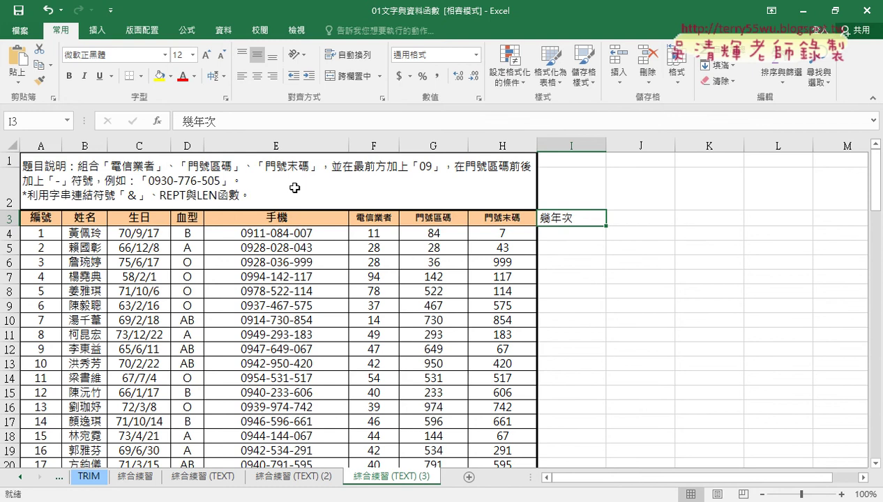
left_click(499, 217)
left_click(39, 80)
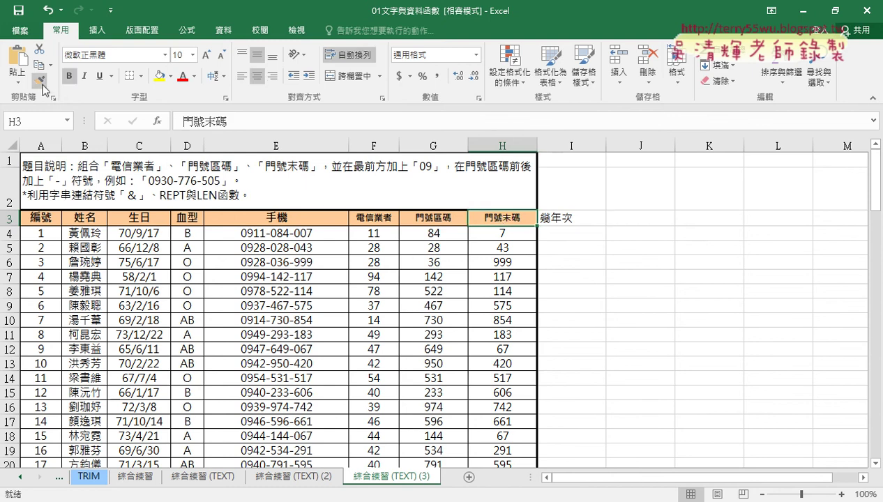
left_click(580, 218)
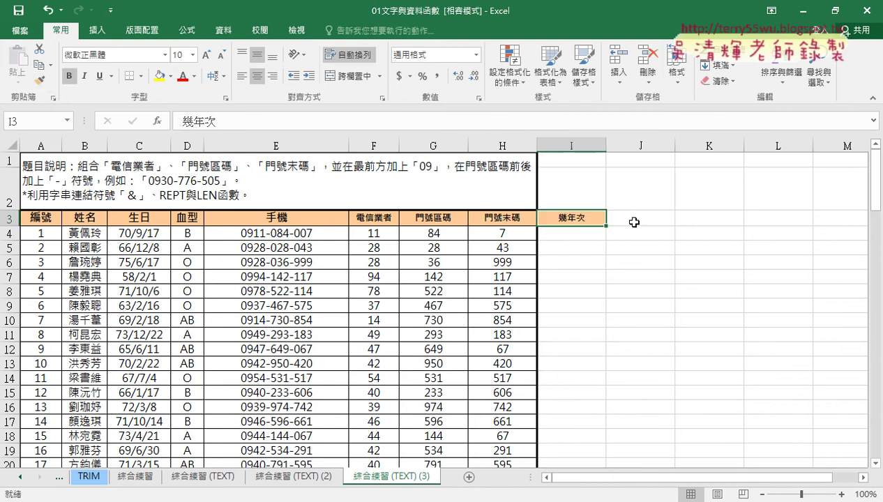
left_click(580, 231)
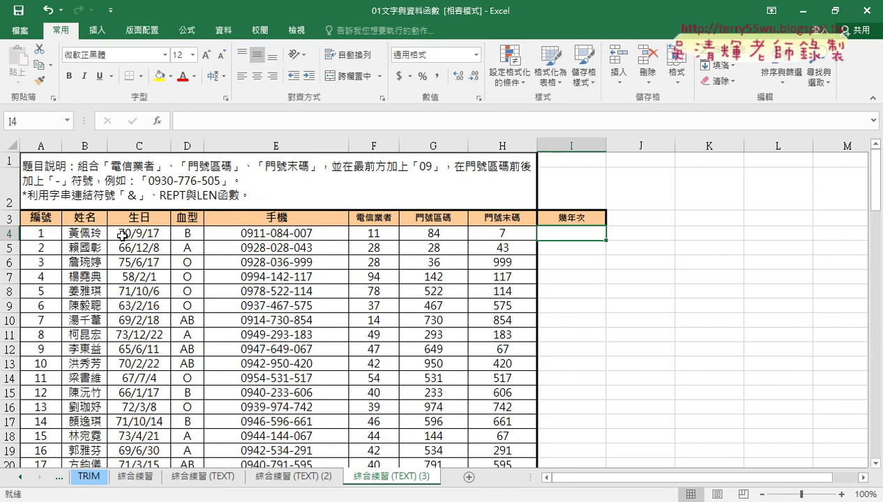
Insert =LEFT(C4,2) into I4 from the Text function category
left_click(158, 121)
left_click(654, 142)
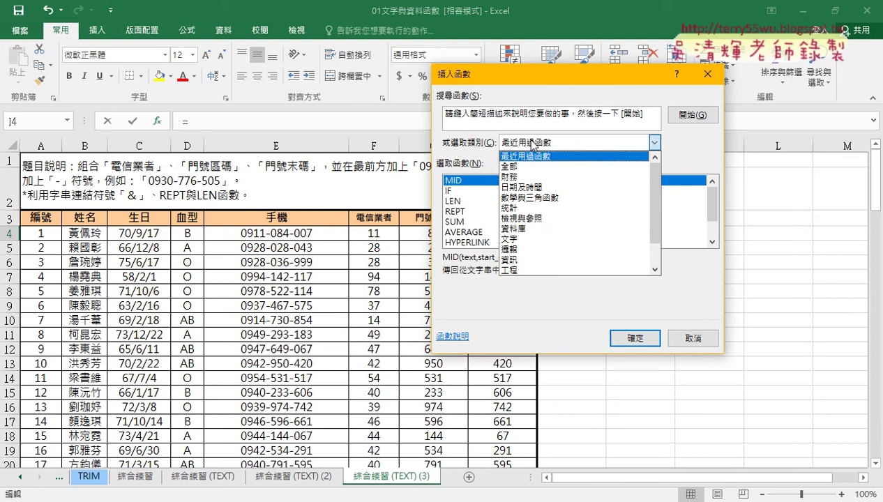
left_click(509, 239)
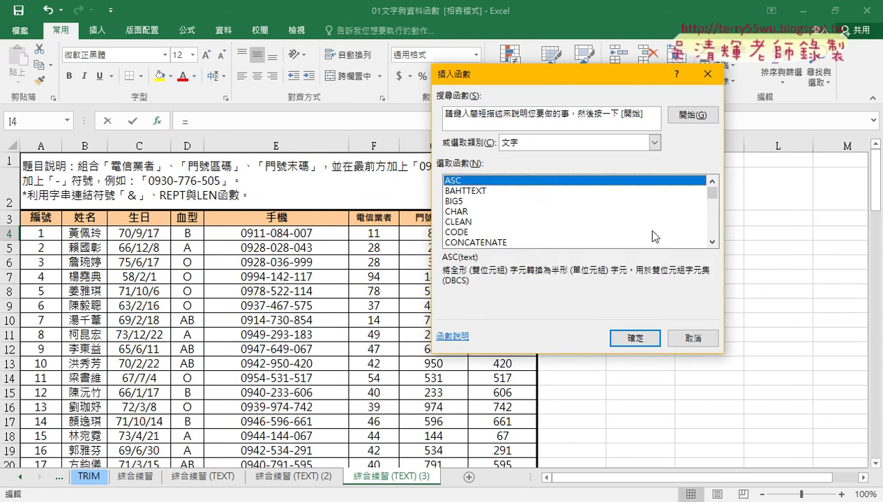
left_click(712, 242)
left_click(712, 242)
left_click(712, 242)
left_click(712, 242)
left_click(712, 242)
left_click(712, 242)
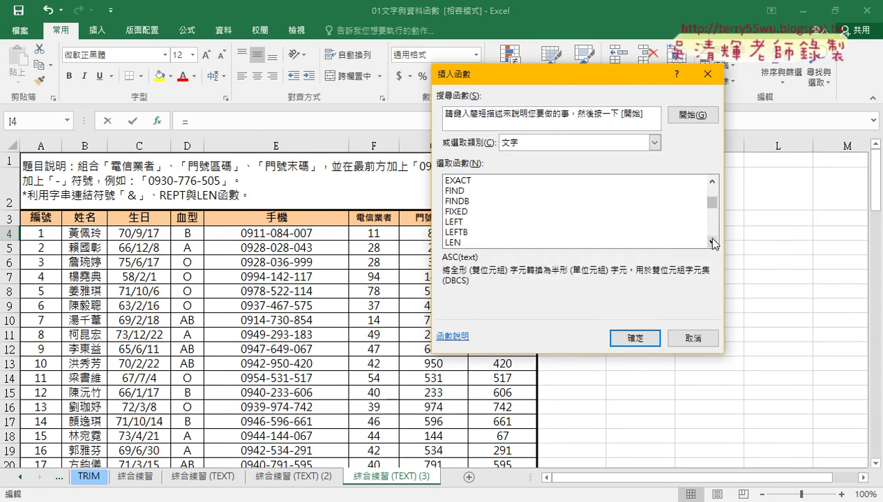
left_click(472, 222)
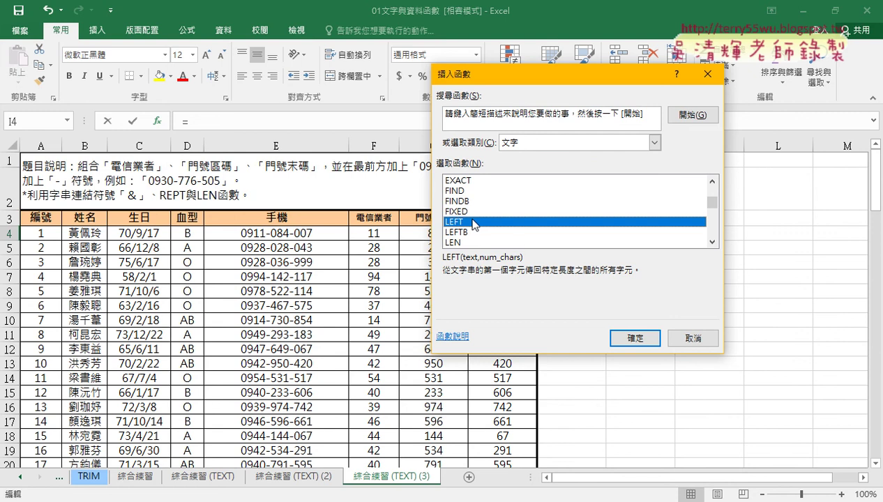
left_click(640, 338)
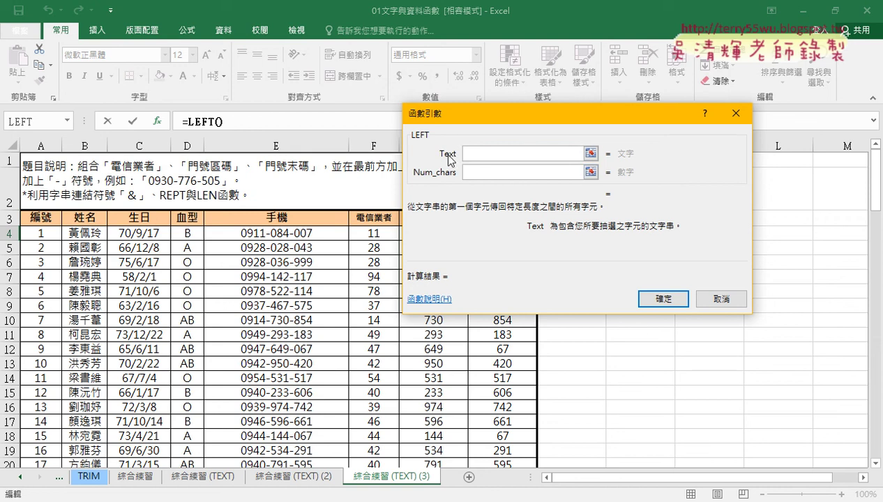
left_click(145, 232)
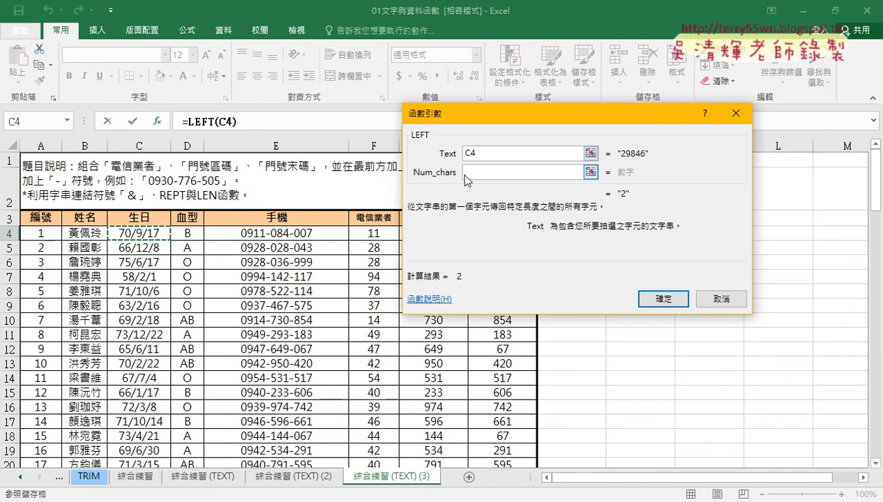
left_click(471, 171)
type("2")
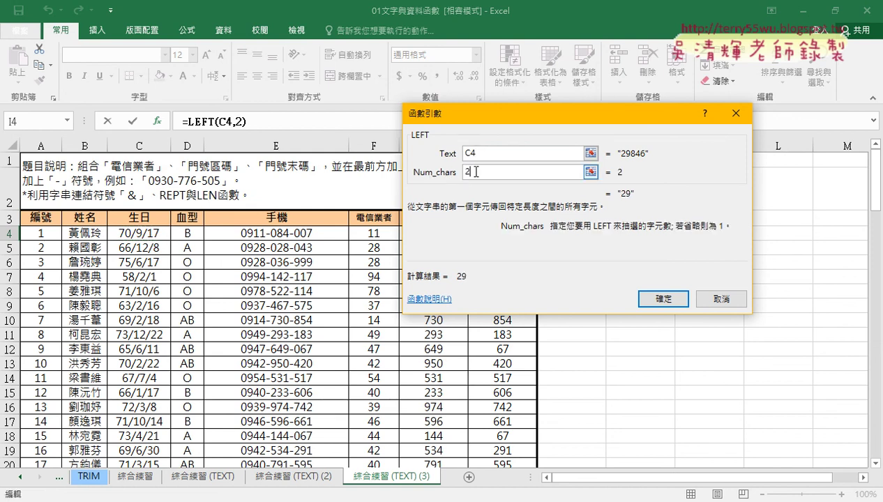
left_click(660, 298)
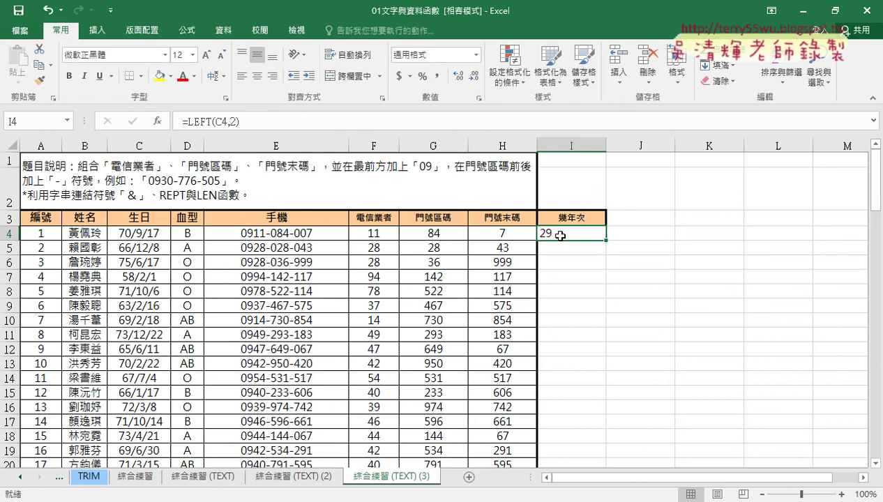
Fill the LEFT formula down column I and autofit the column width
double_click(605, 239)
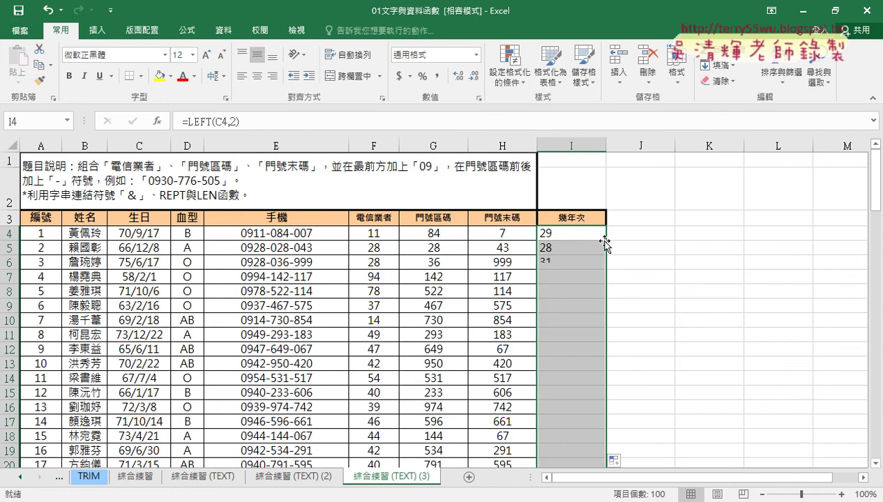
double_click(605, 144)
left_click(554, 233)
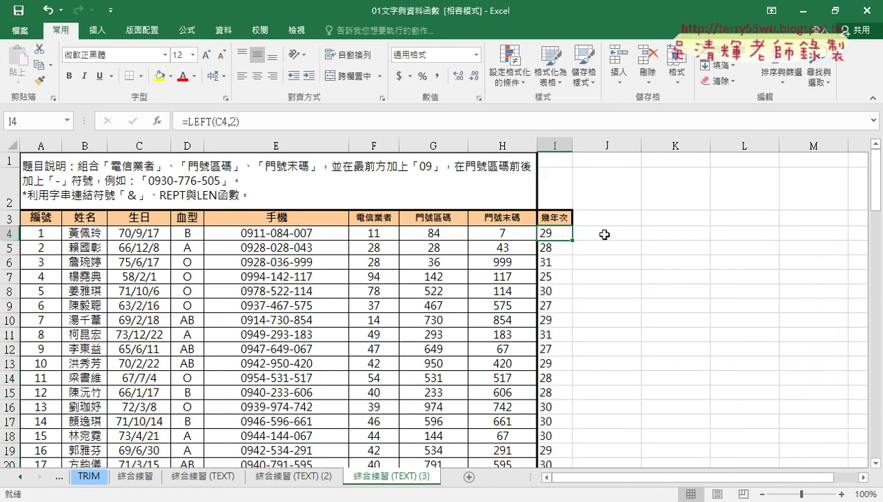
left_click(134, 237)
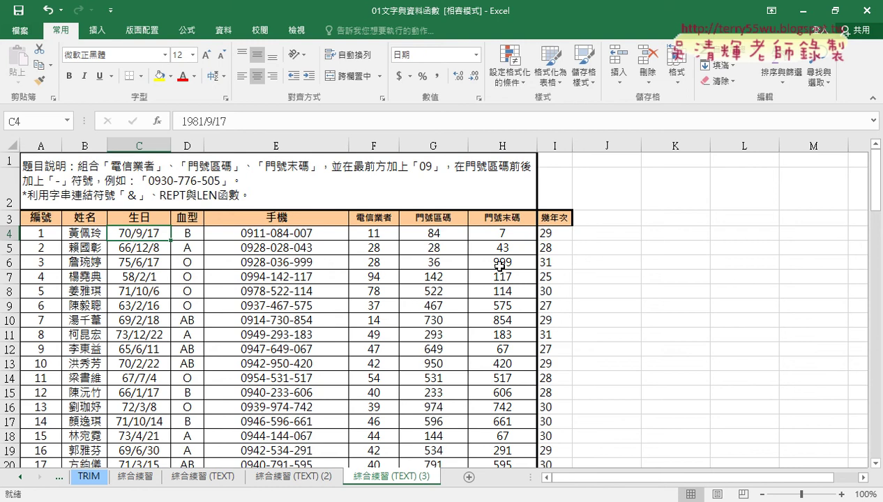
left_click(555, 247)
left_click(151, 251)
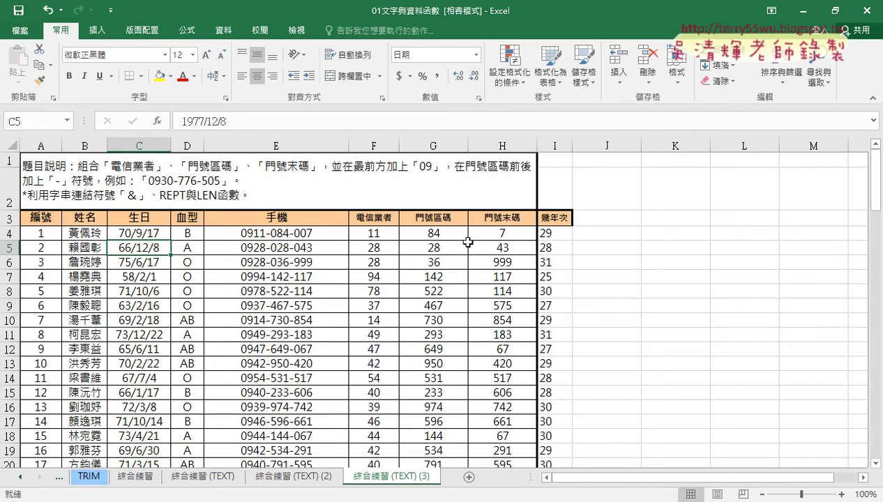
left_click(551, 233)
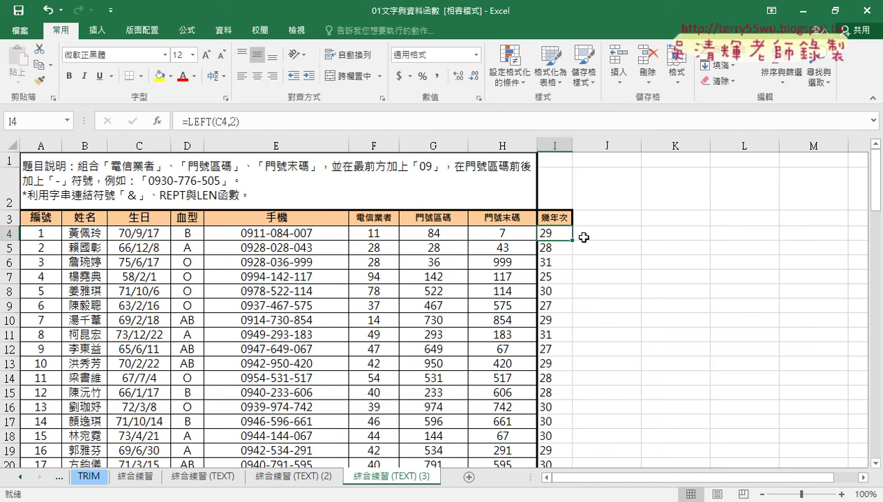
left_click(149, 234)
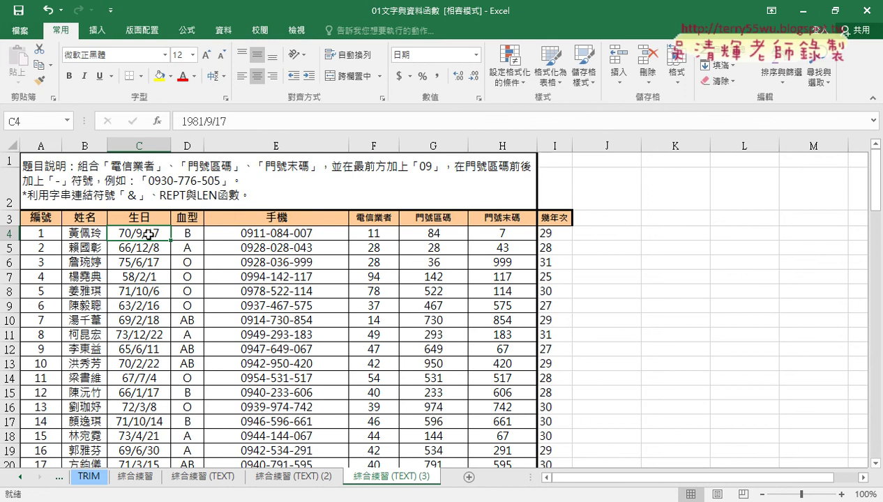
Format the 生日 cells from C4 to row 103 as General, revealing serials like 29846
key("ctrl+shift+Down")
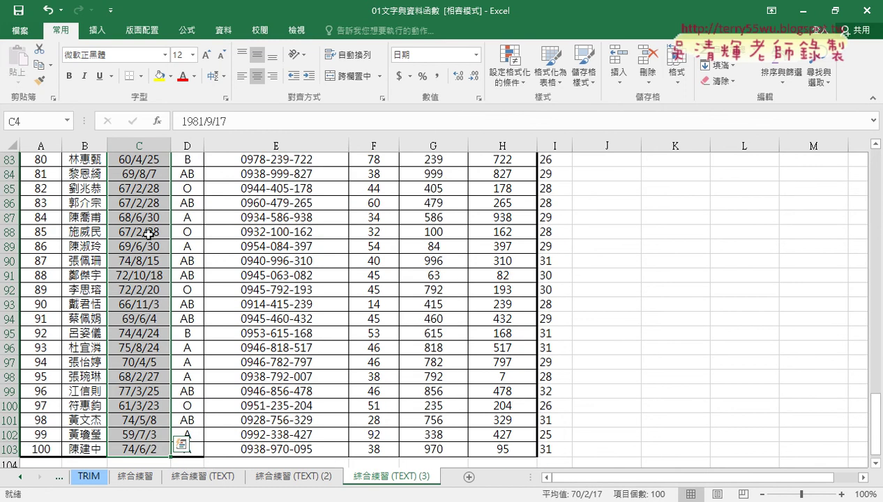
right_click(145, 235)
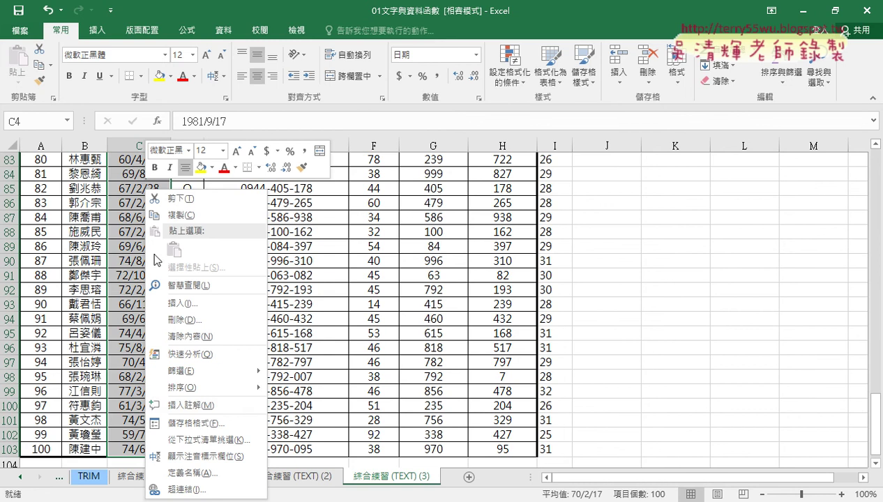
left_click(207, 422)
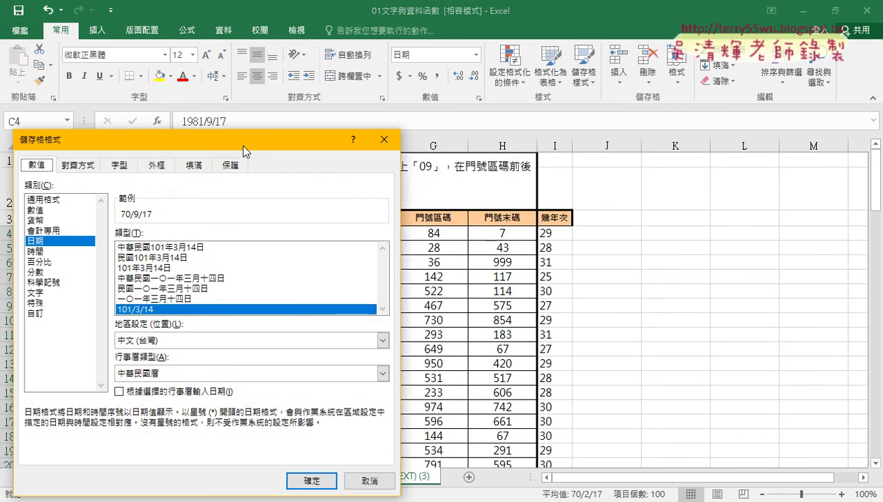
mouse_move(243, 117)
left_mouse_down()
mouse_move(410, 117)
mouse_move(495, 104)
left_mouse_up()
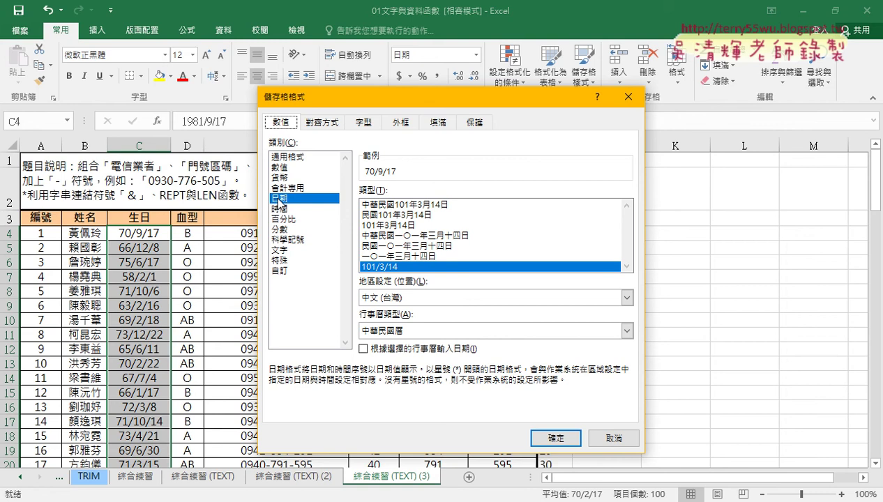
left_click(281, 156)
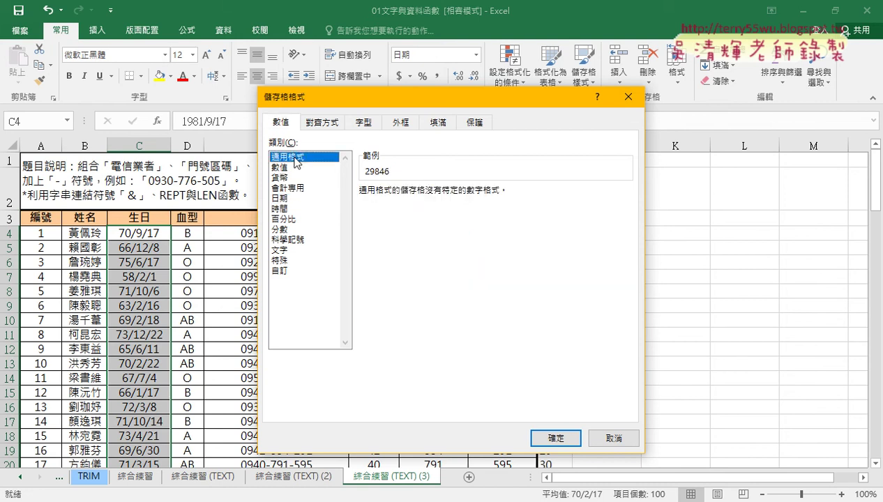
left_click(544, 437)
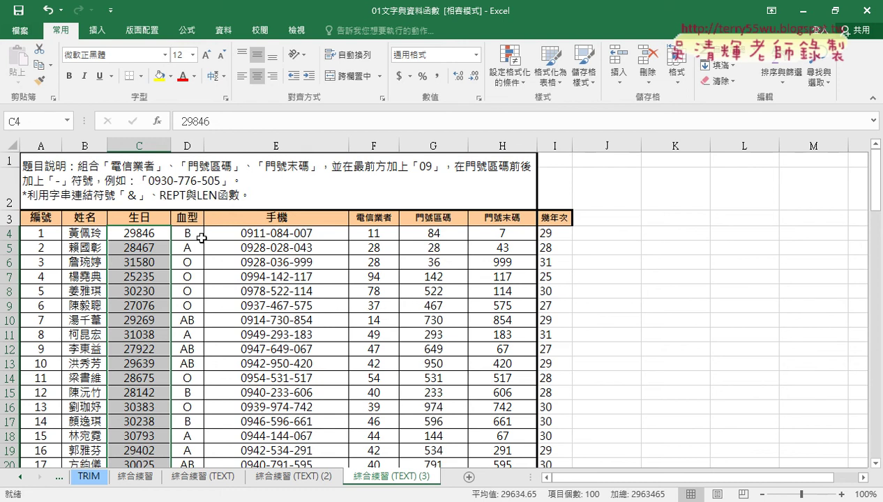
left_click(155, 238)
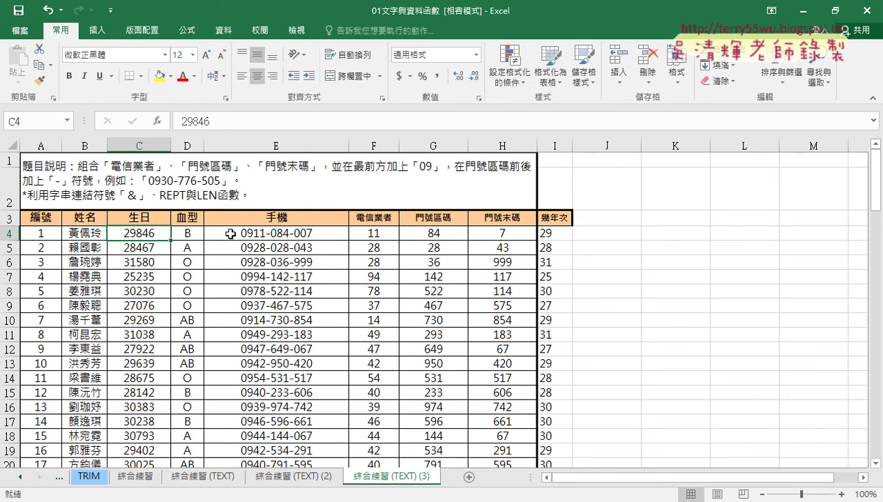
Undo the General format so birthdays show as dates again, then start a function in I4
key("ctrl+z")
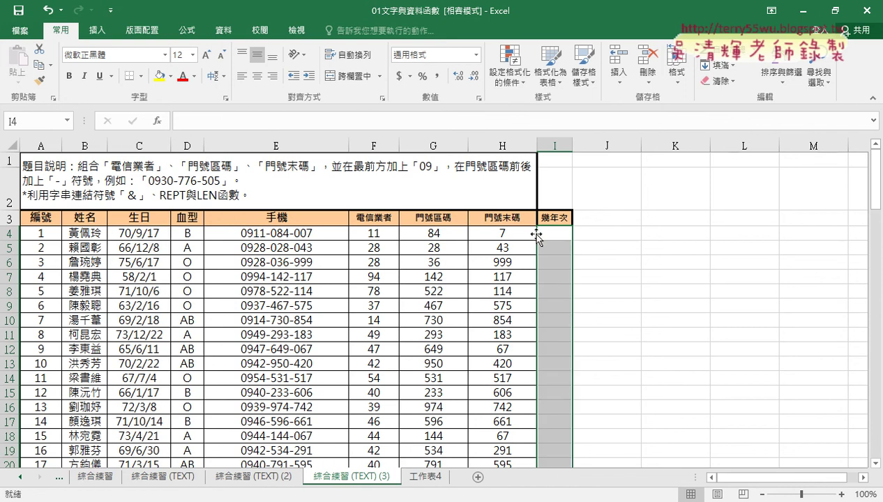
left_click(554, 234)
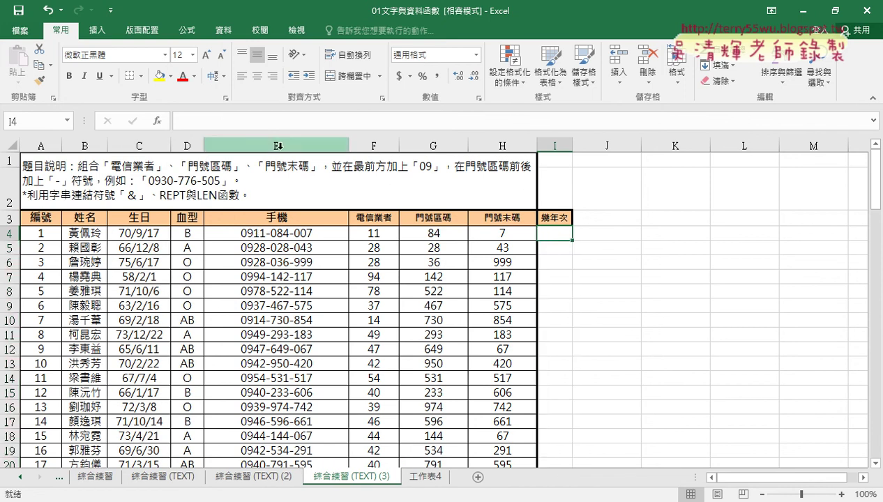
left_click(157, 121)
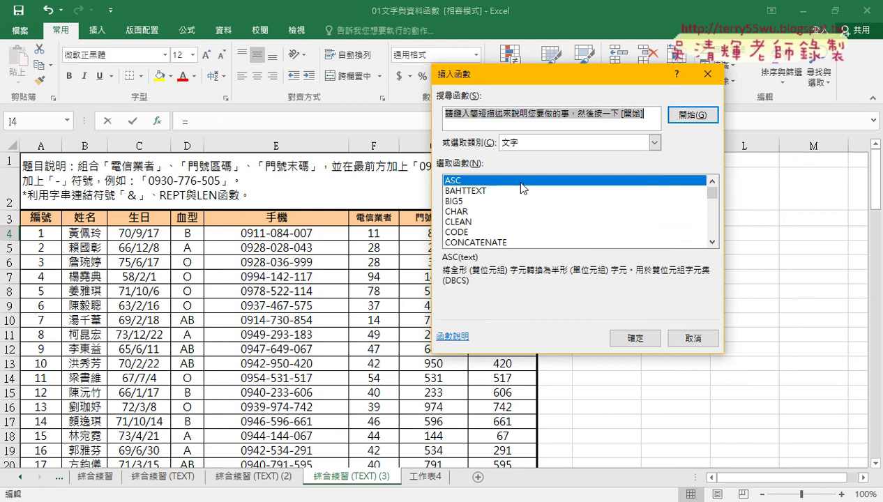
Begin a TEXT formula on C4 in I4, then cancel it so I4 stays empty, and reselect C4
left_click(711, 218)
left_click_drag(712, 215, 710, 229)
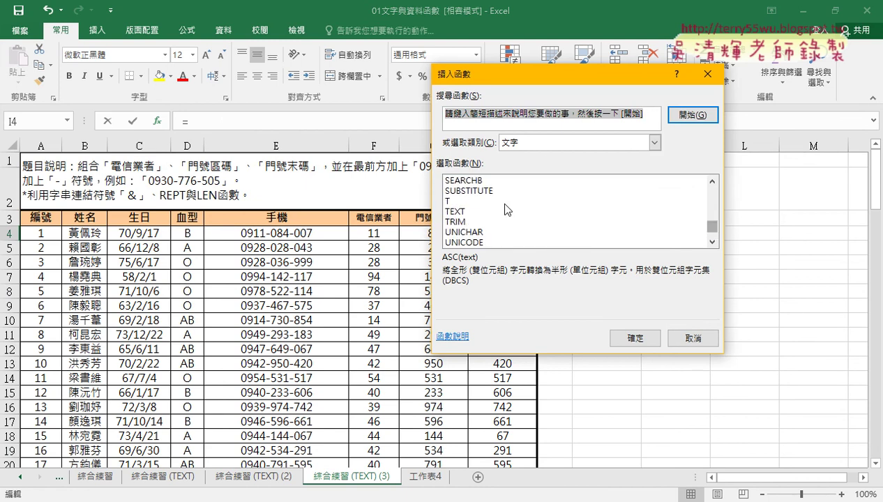
double_click(456, 211)
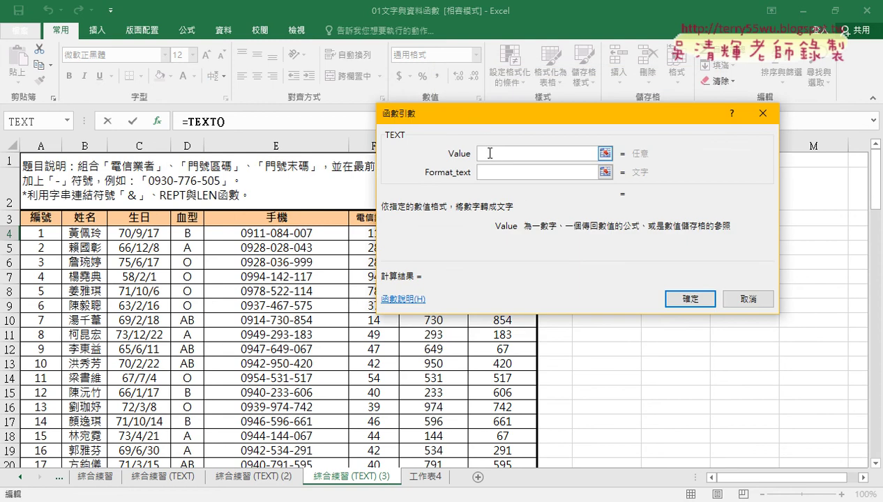
left_click_drag(481, 116, 375, 286)
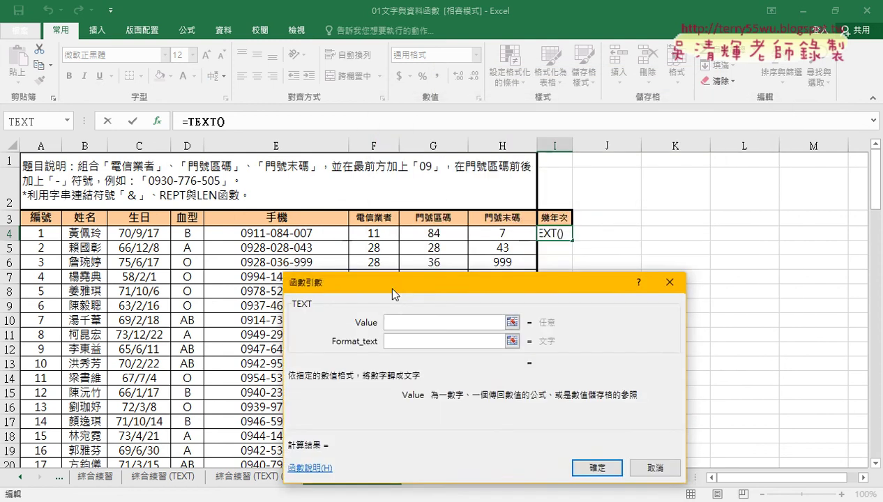
left_click(142, 234)
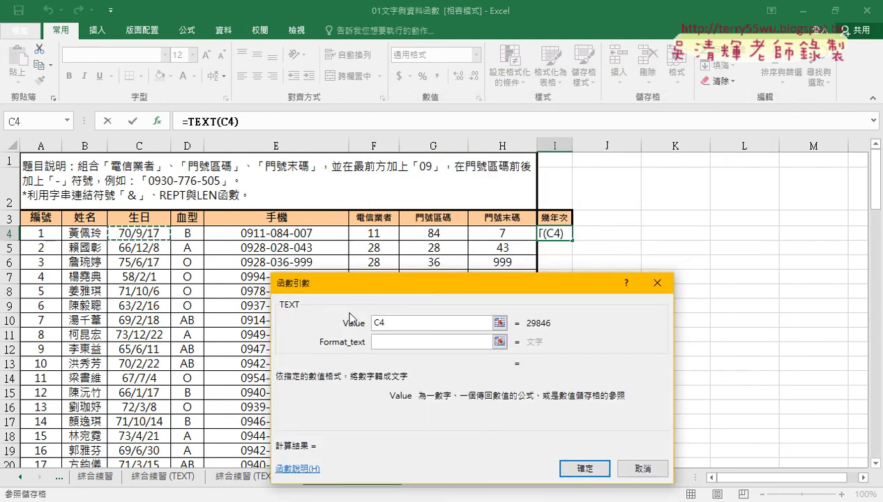
left_click(396, 341)
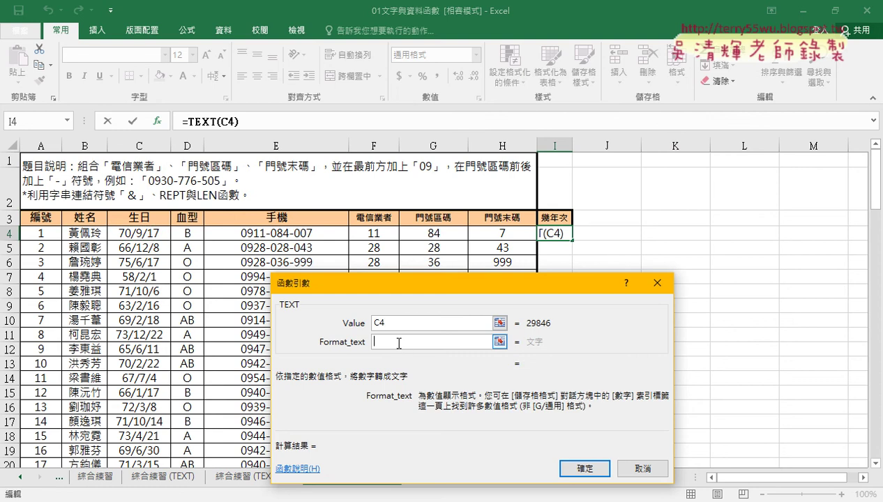
type("\"\"")
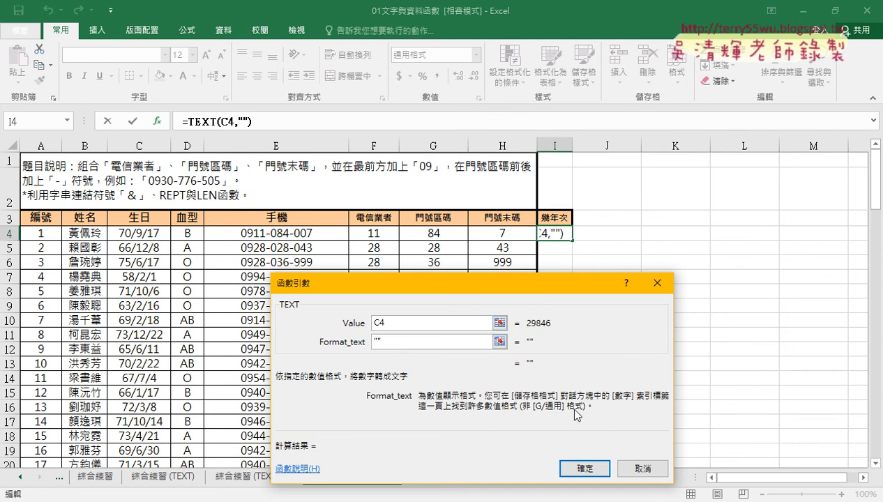
left_click(642, 467)
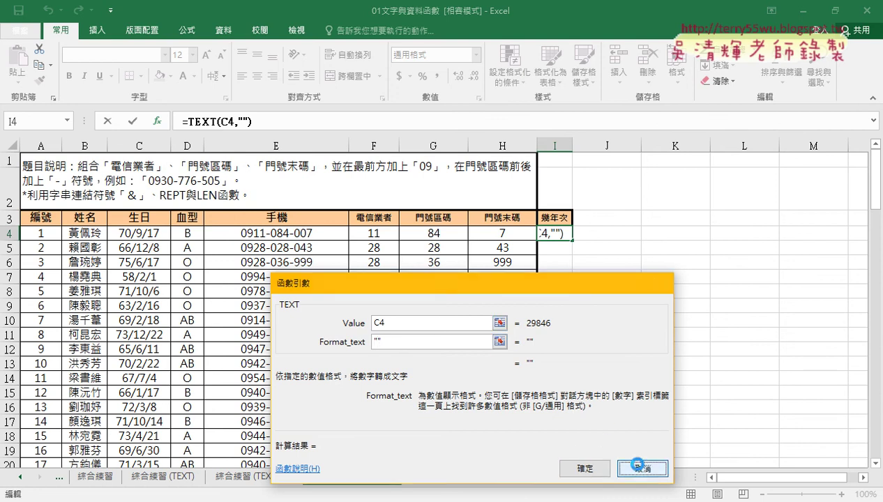
left_click(148, 234)
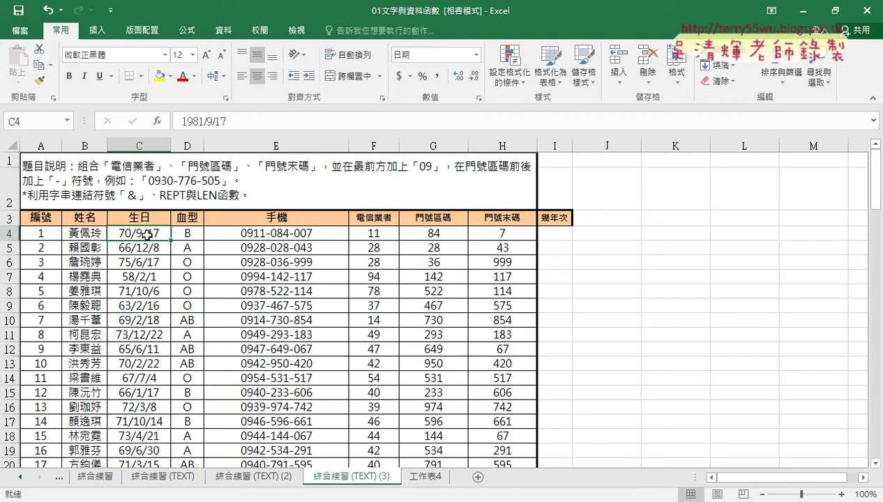
right_click(147, 235)
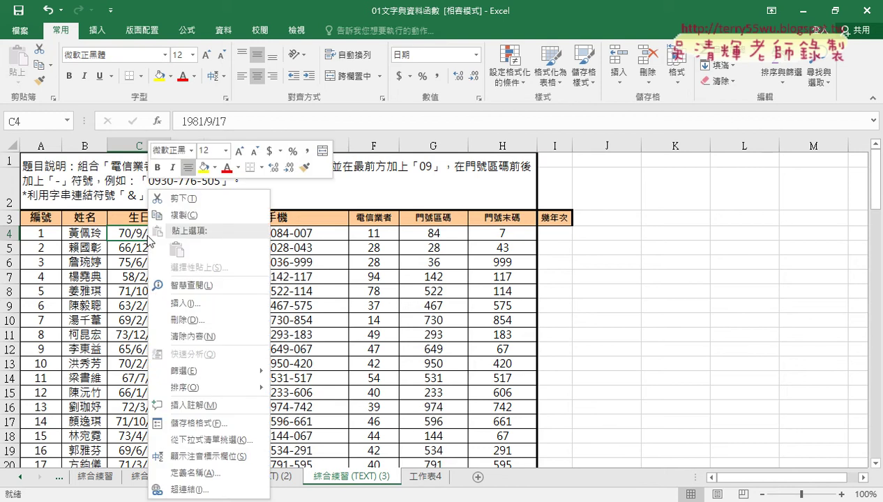
left_click(198, 423)
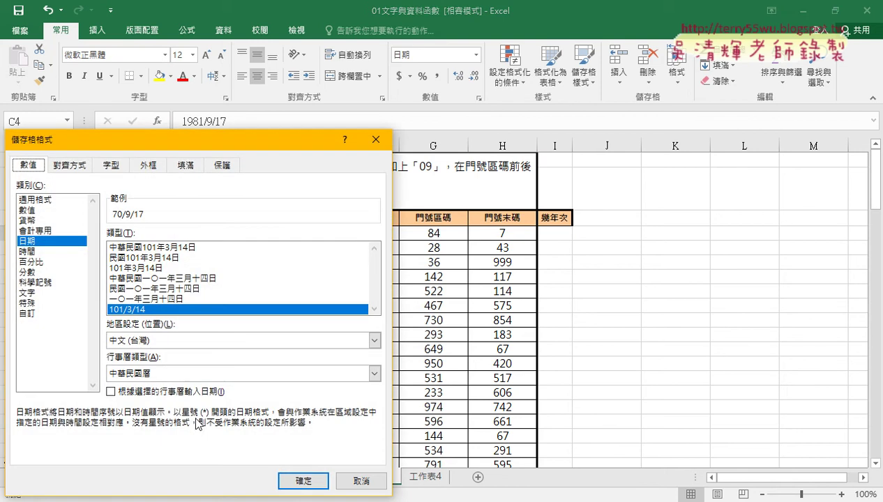
left_click_drag(233, 144, 442, 44)
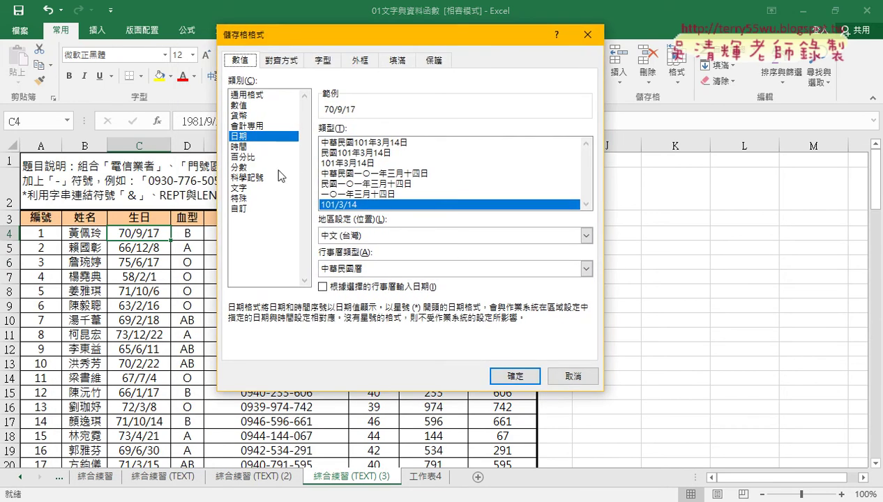
left_click(241, 209)
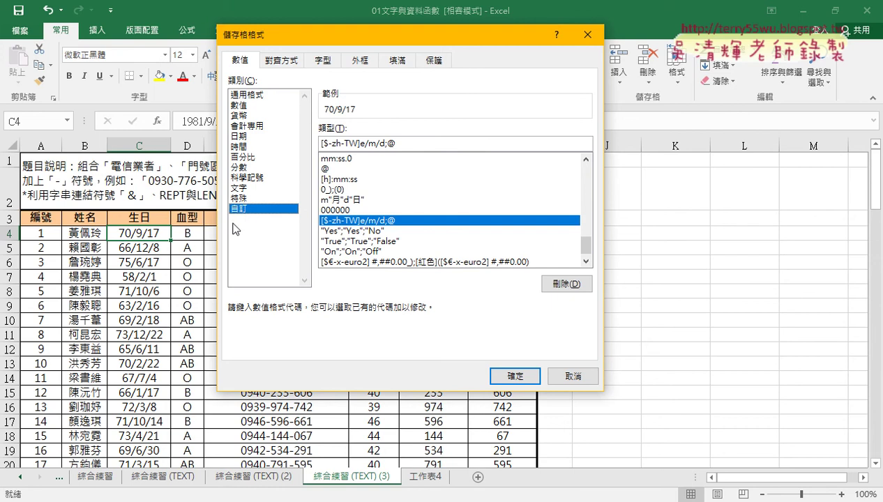
left_click_drag(402, 144, 300, 148)
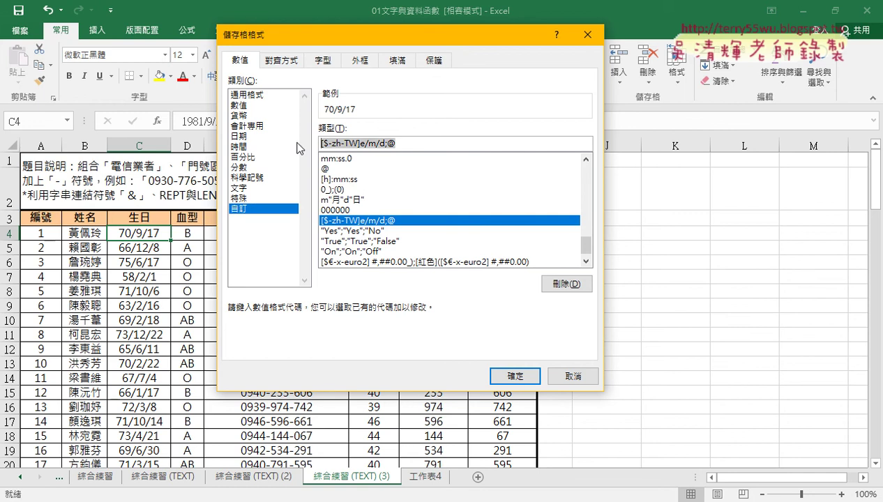
right_click(366, 142)
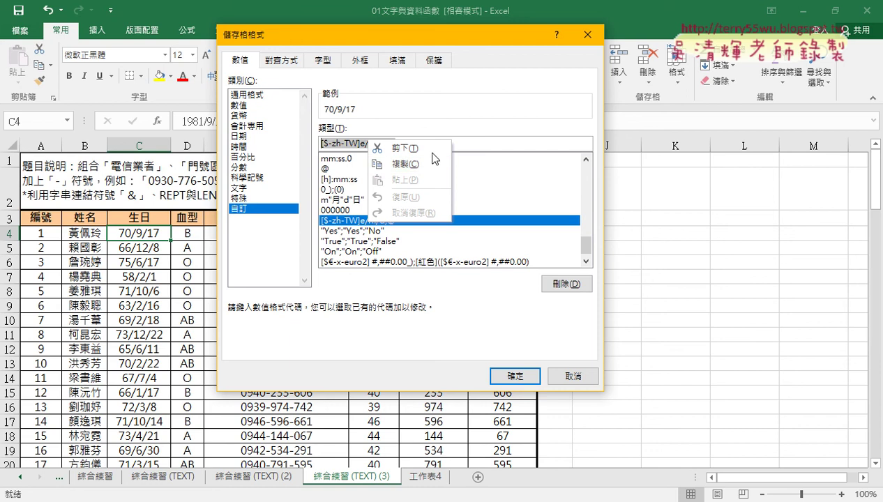
left_click(382, 164)
left_click(392, 144)
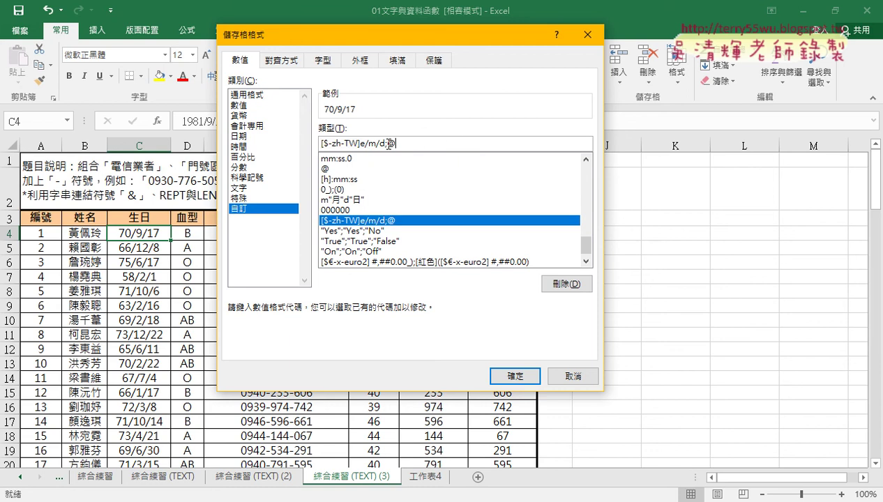
left_click_drag(416, 142, 293, 141)
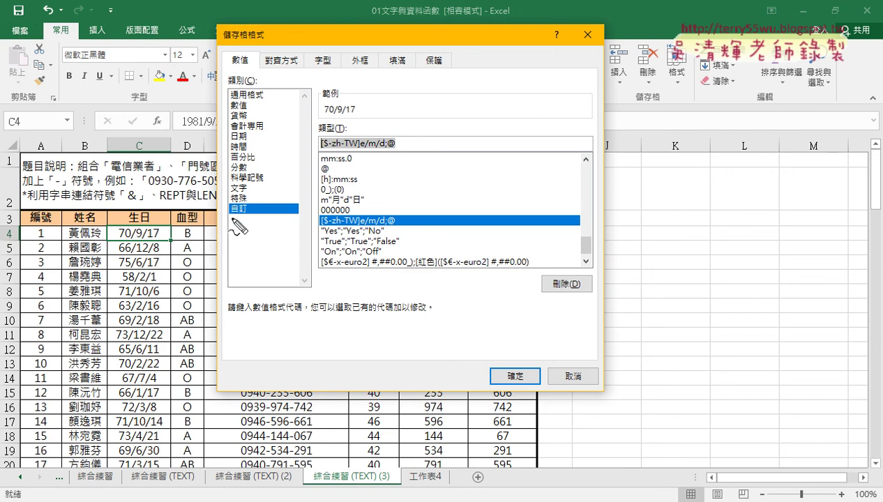
mouse_move(167, 241)
left_mouse_down()
mouse_move(108, 240)
mouse_move(162, 253)
mouse_move(229, 215)
mouse_move(269, 217)
mouse_move(251, 201)
left_mouse_up()
left_click_drag(359, 127, 404, 133)
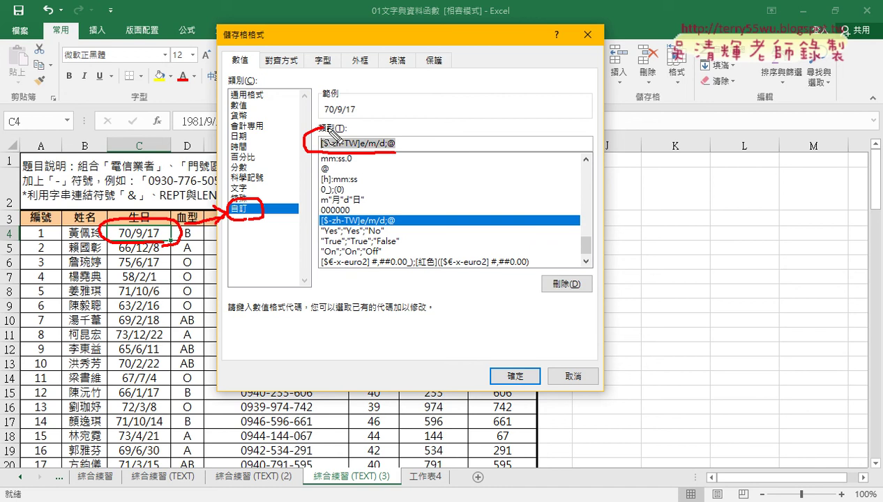
key("Escape")
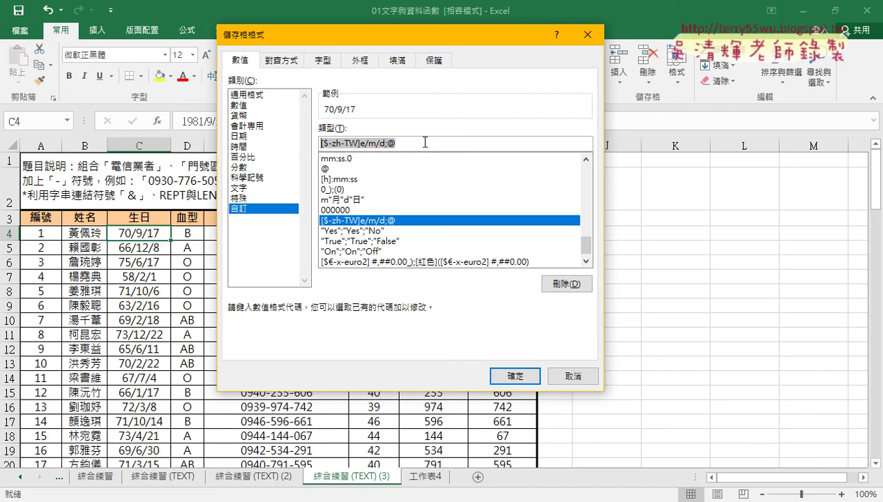
right_click(381, 145)
left_click(399, 172)
left_click(570, 377)
left_click(551, 233)
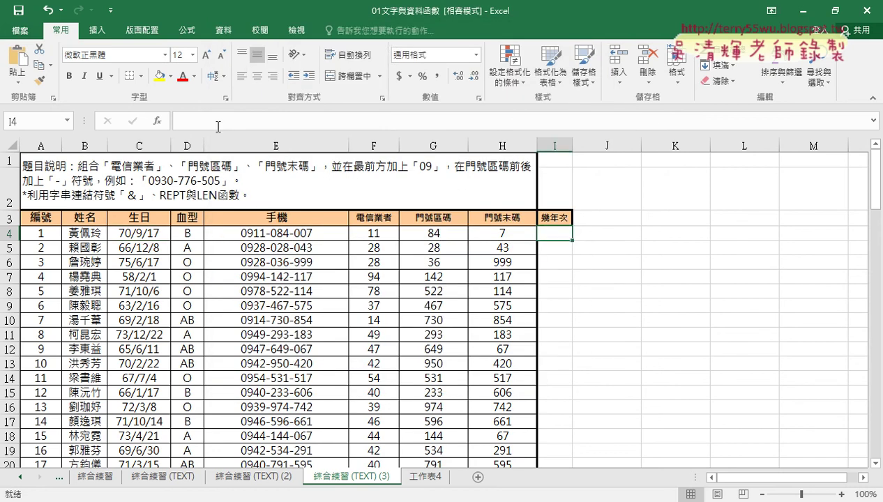
Insert the TEXT function from Recently Used into I4 with C4 as its value
left_click(158, 121)
left_click_drag(442, 209, 478, 115)
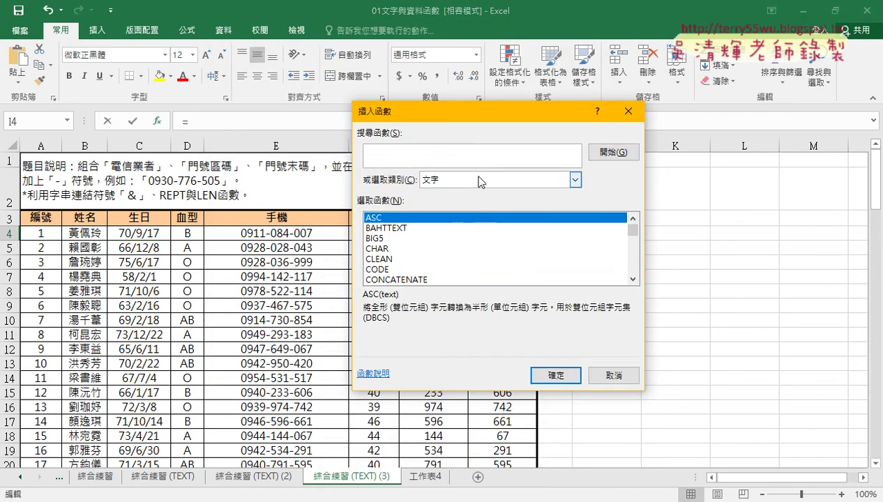
left_click(474, 179)
left_click(469, 186)
double_click(398, 221)
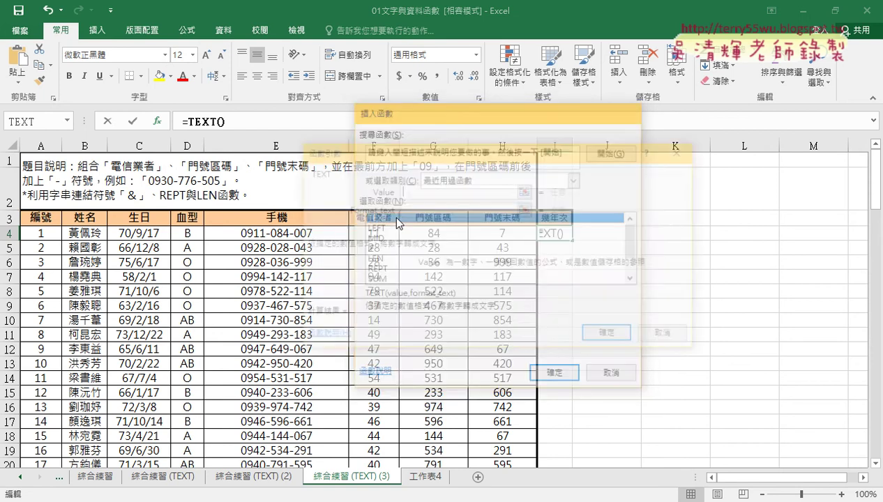
left_click_drag(422, 155, 414, 251)
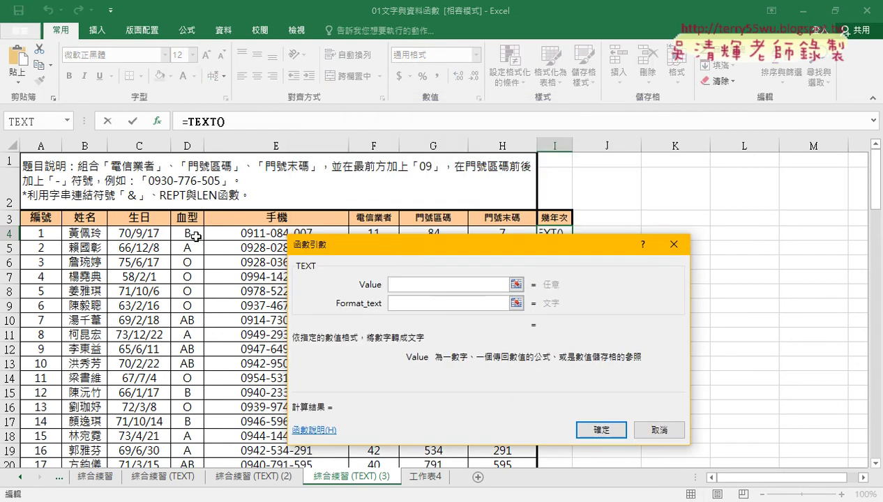
left_click(150, 232)
Paste "[$-zh-TW]e/m/d;@" as the format text and confirm, so I4 shows 70/9/17
left_click(402, 304)
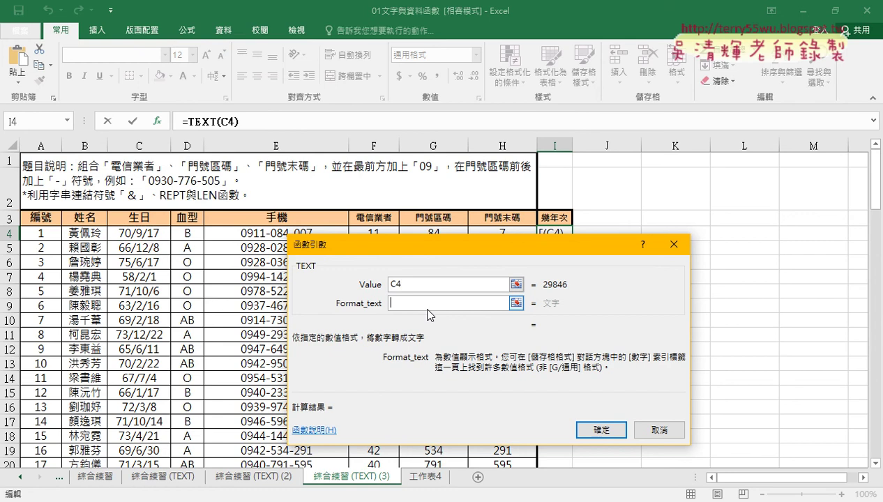
type("\"\"")
key("ctrl+v")
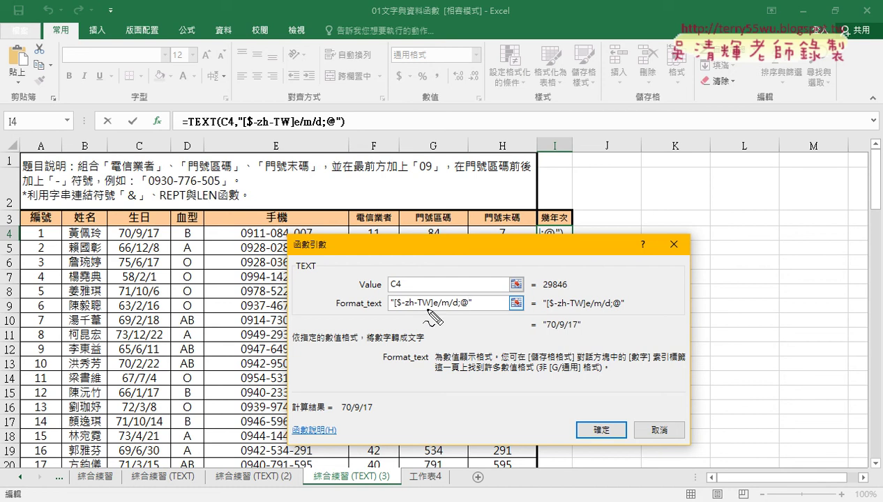
left_click_drag(547, 292, 623, 313)
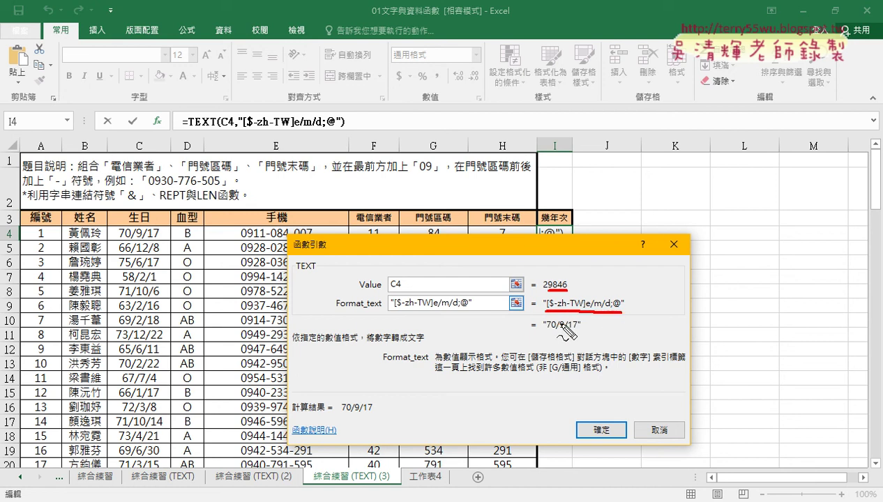
left_click_drag(545, 329, 573, 329)
left_click_drag(160, 238, 116, 238)
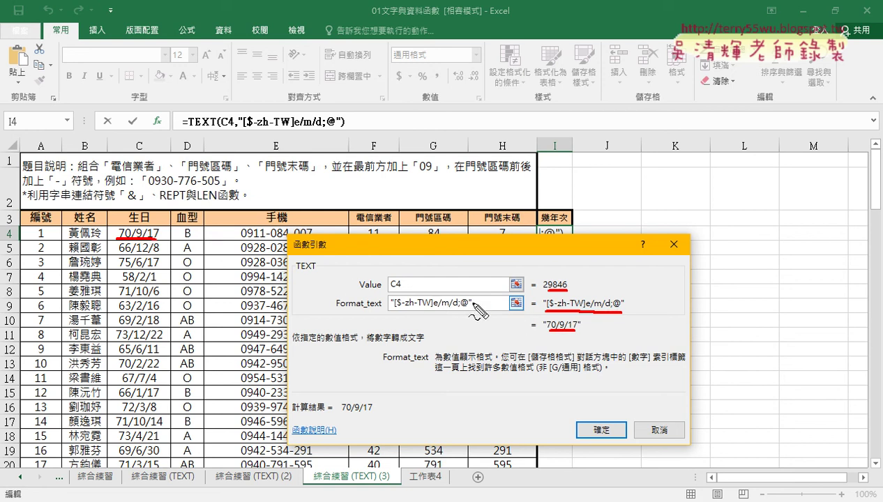
left_click_drag(332, 263, 325, 273)
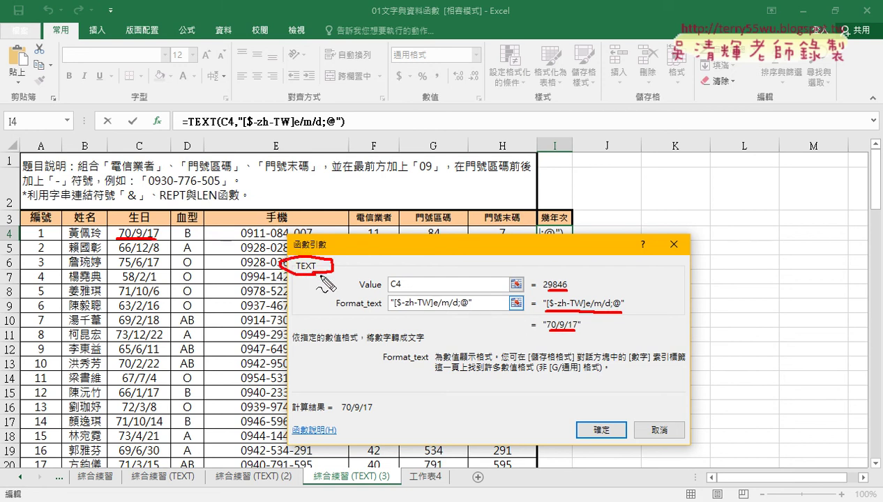
mouse_move(622, 307)
left_mouse_down()
mouse_move(582, 325)
mouse_move(589, 329)
mouse_move(579, 336)
left_mouse_up()
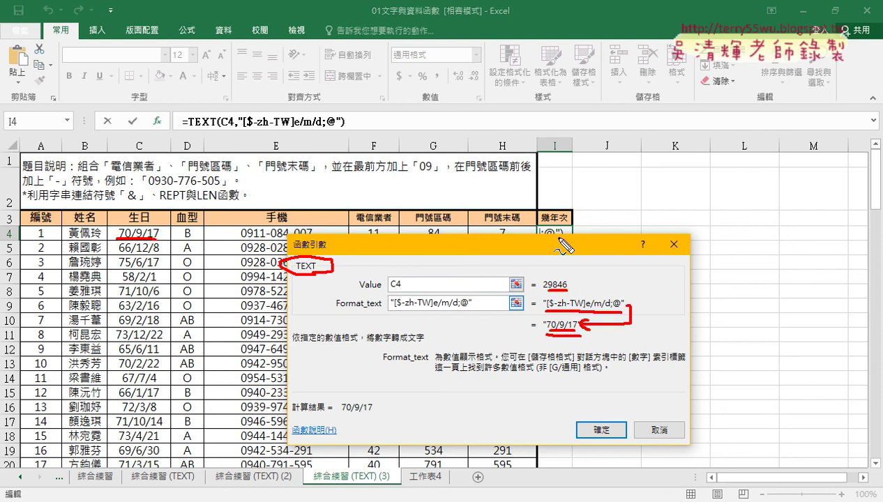
key("Escape")
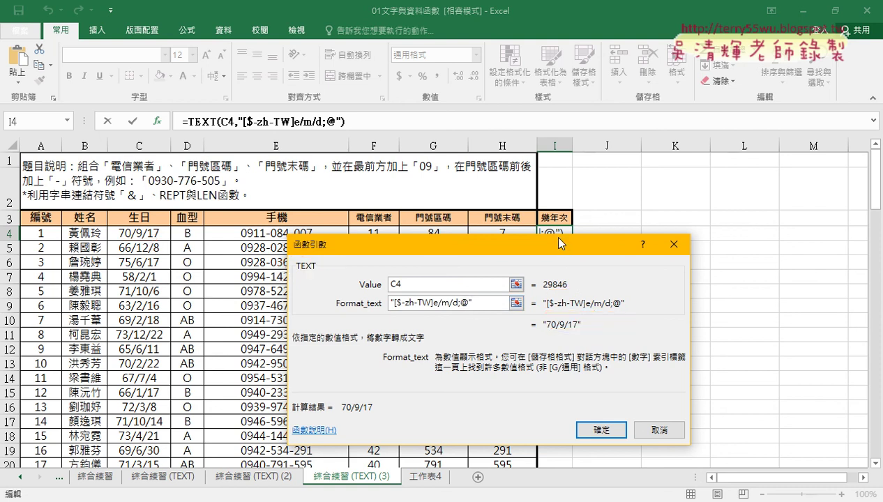
left_click(598, 430)
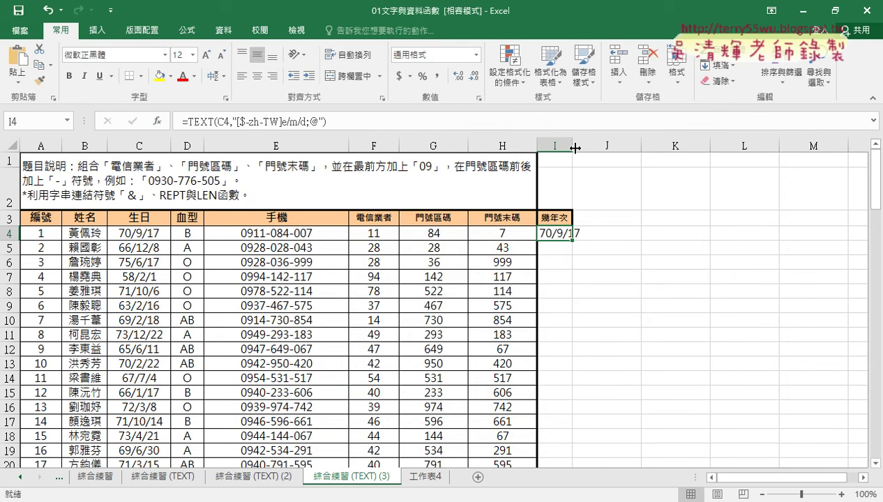
Widen column I to fit 70/9/17 and select the TEXT formula in the formula bar
left_click_drag(572, 145, 607, 149)
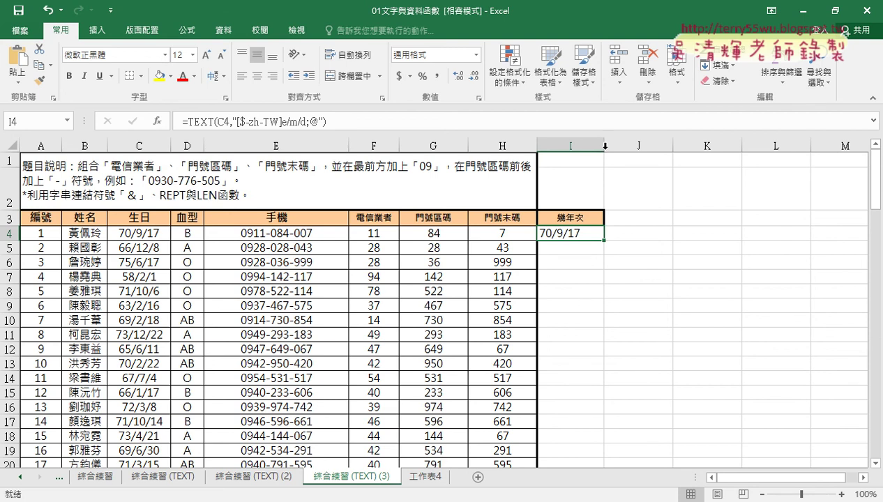
left_click_drag(188, 122, 328, 122)
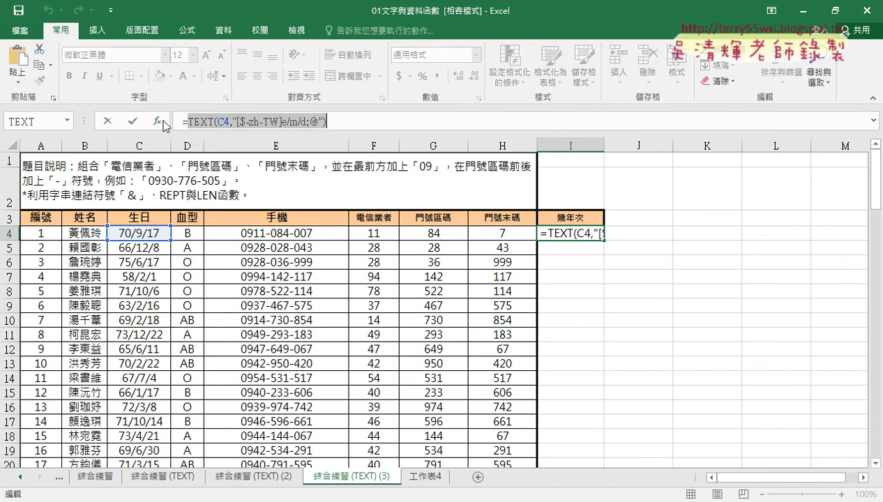
Wrap I4 as =LEFT(TEXT(C4,"[$-zh-TW]e/m/d;@"),2) and fill it down, giving years like 70, 66, 75
left_click(296, 122)
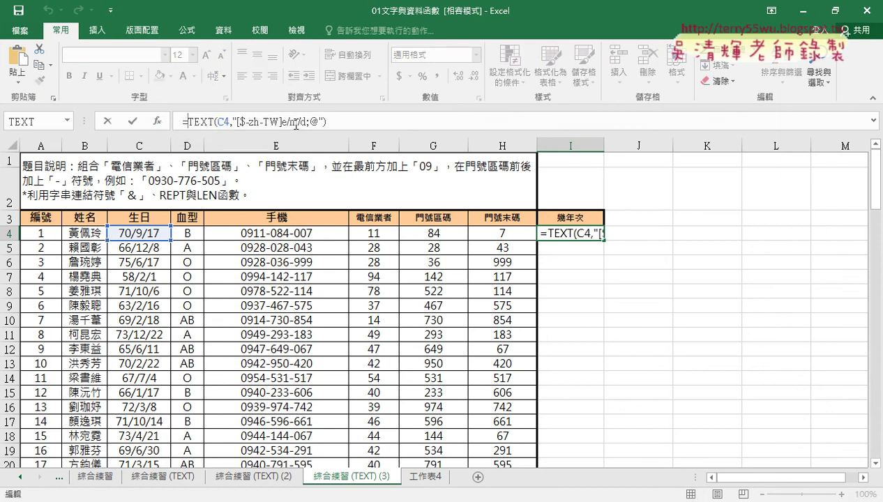
key("shift+Home")
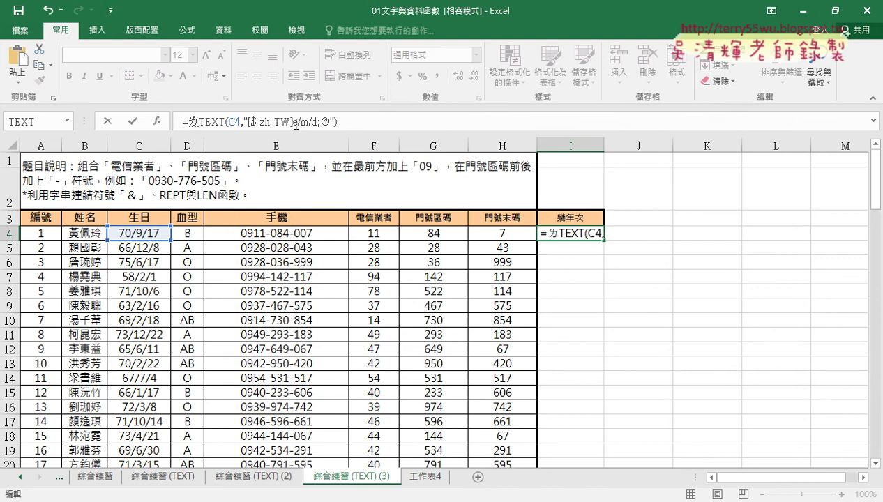
key("Left")
type("lef")
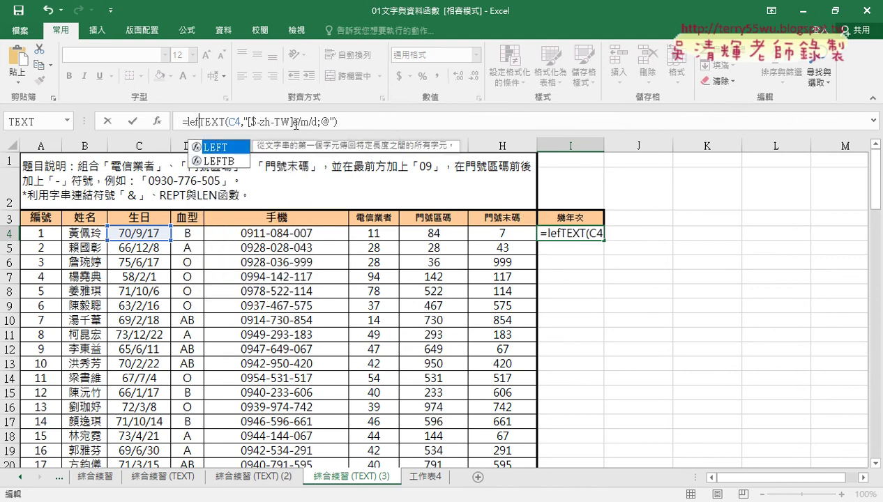
type("t(")
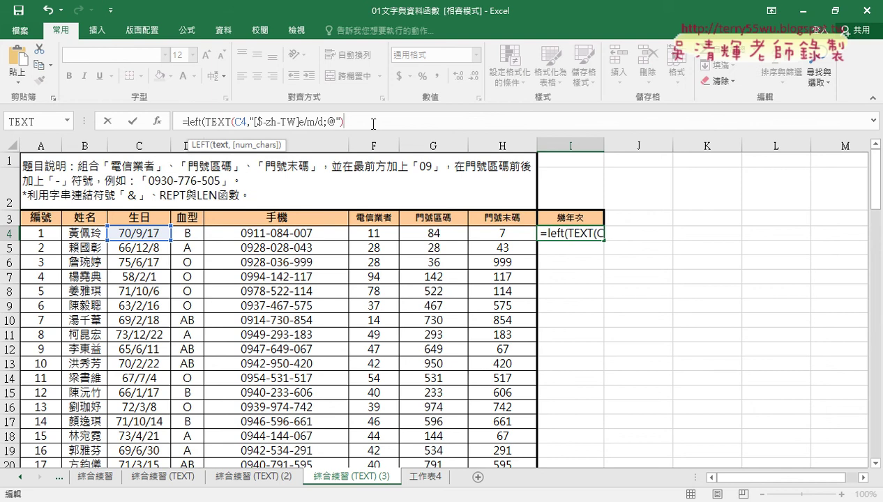
type(",2")
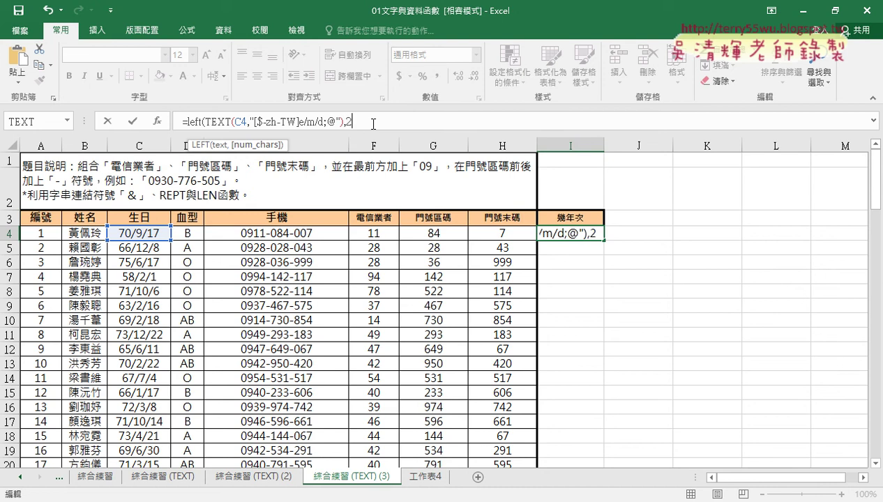
type(")")
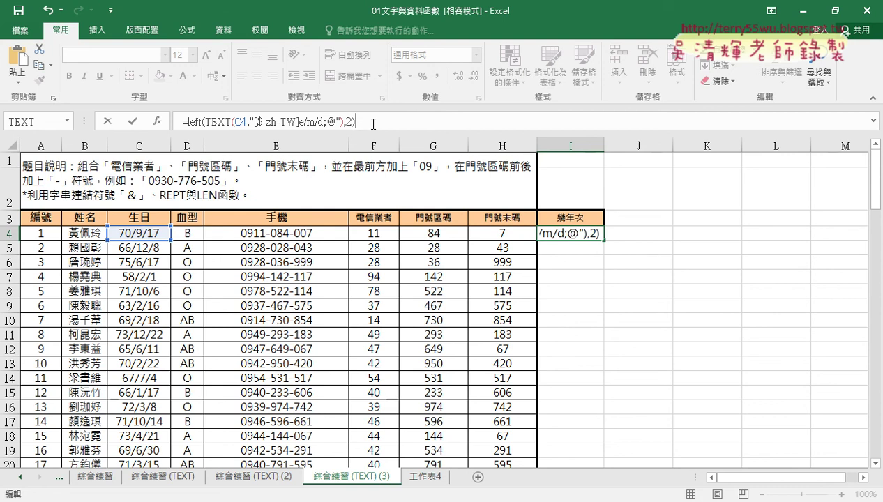
left_click(133, 124)
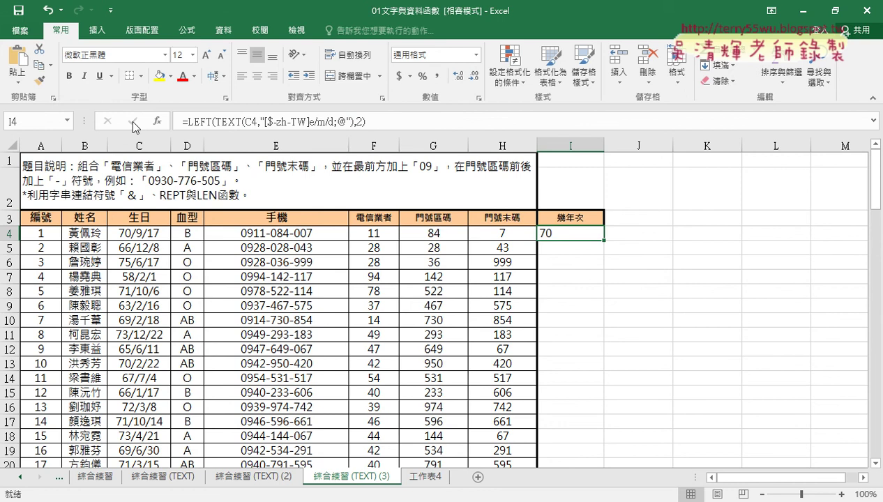
double_click(605, 240)
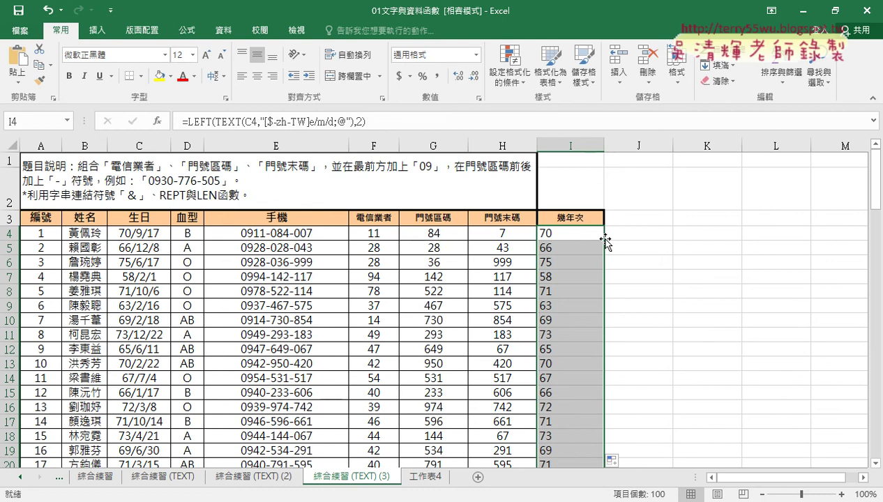
On 工作表4, select the pivot rows 50-59, 60-69 and 70-79 to check their counts
left_click(427, 478)
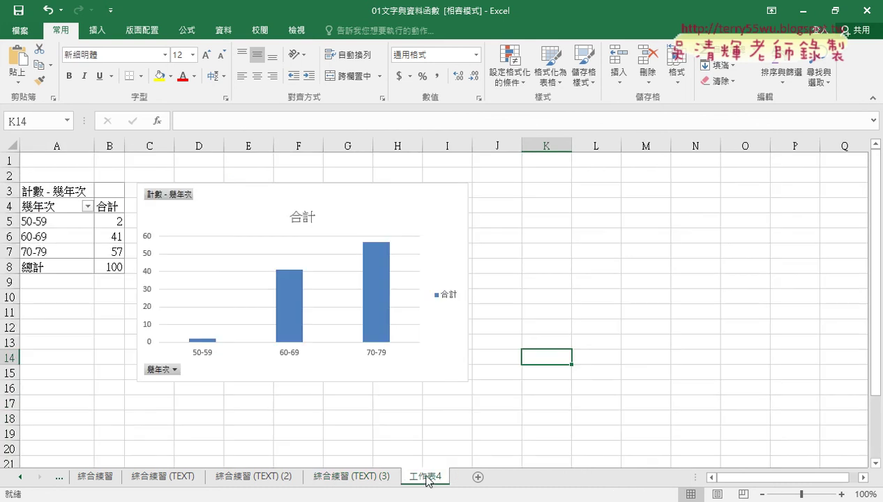
left_click_drag(36, 220, 76, 252)
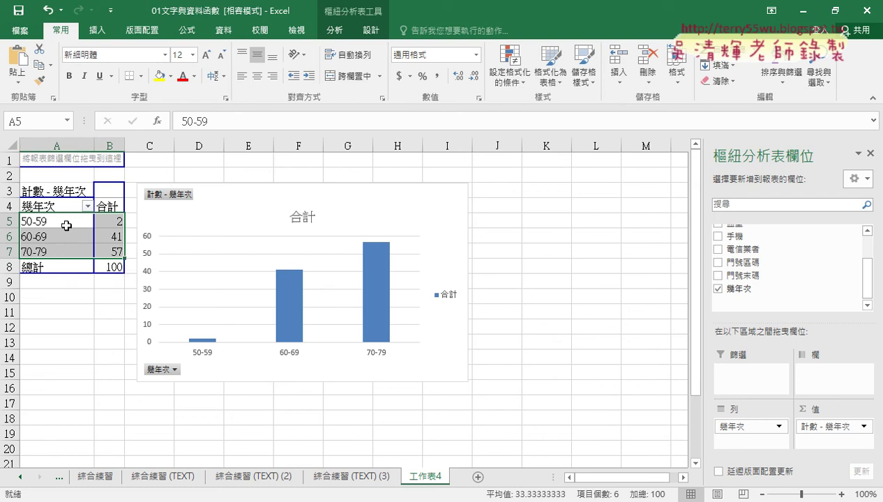
Return to the 綜合練習 (TEXT) (3) sheet and inspect column I and I4's formula
left_click(378, 480)
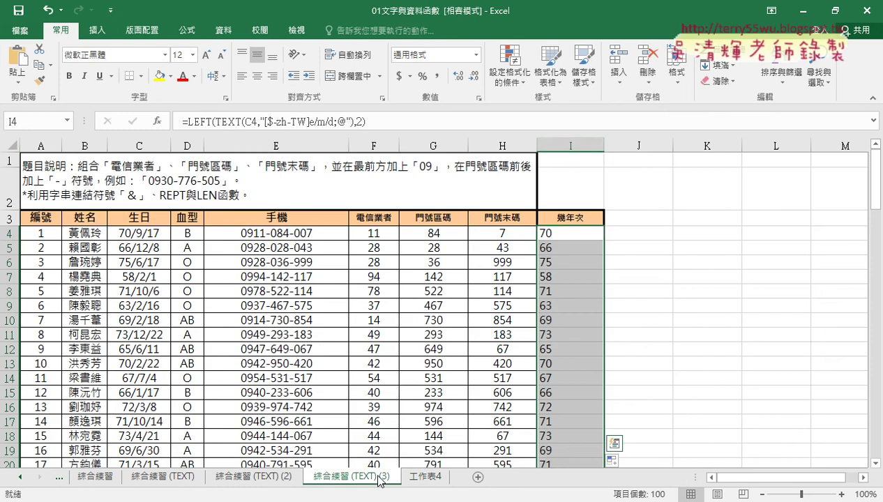
left_click(568, 144)
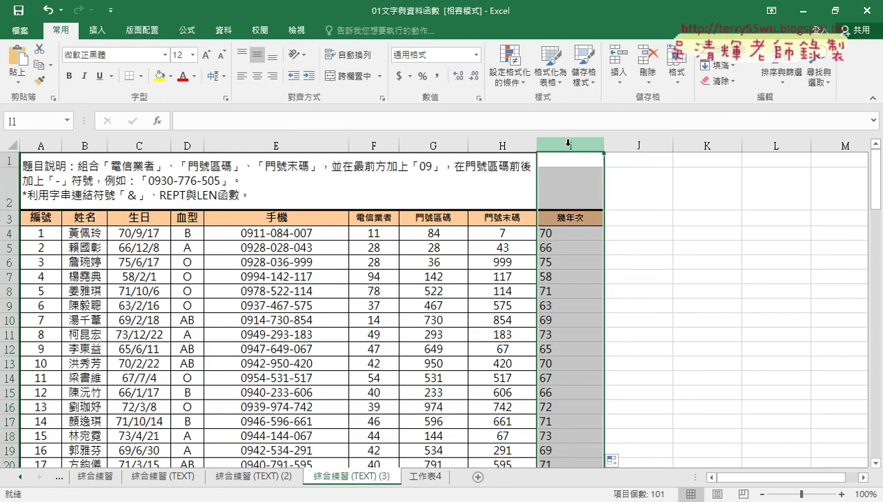
left_click(558, 234)
left_click(567, 140)
left_click(558, 235)
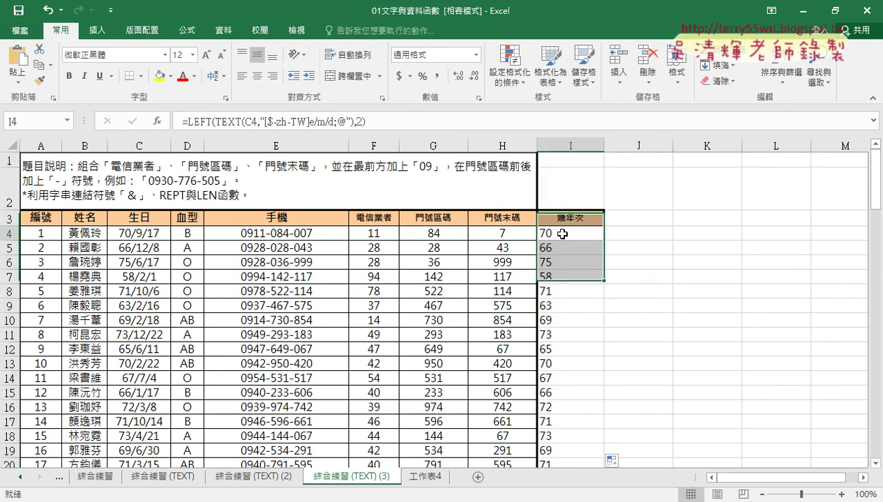
Wrap I4 in VALUE, fill =VALUE(LEFT(TEXT(...),2)) down column I, and autofit the column
left_click(188, 122)
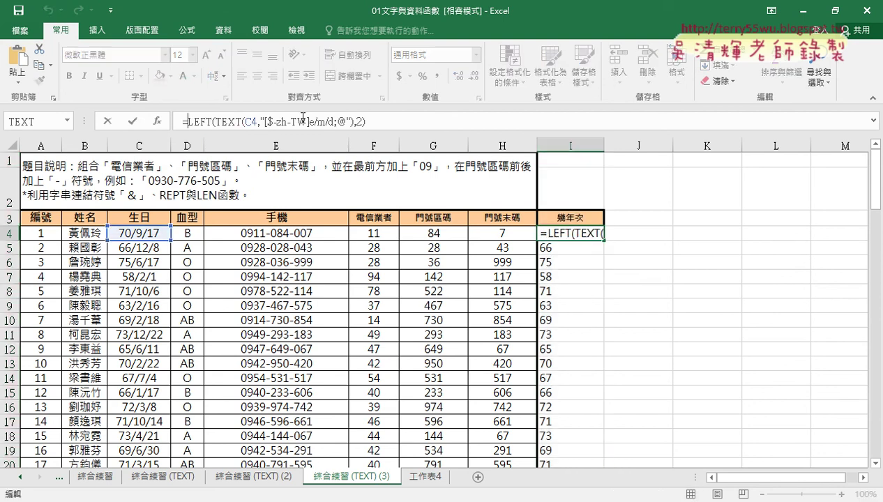
type("v")
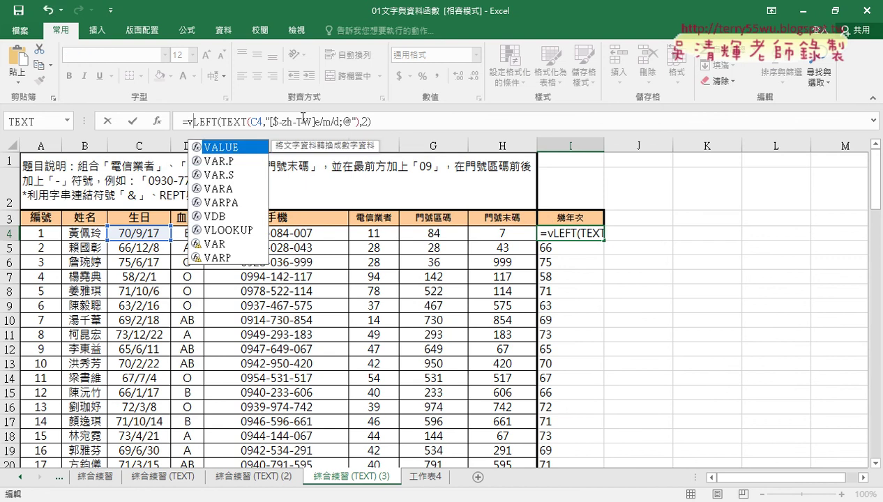
double_click(249, 146)
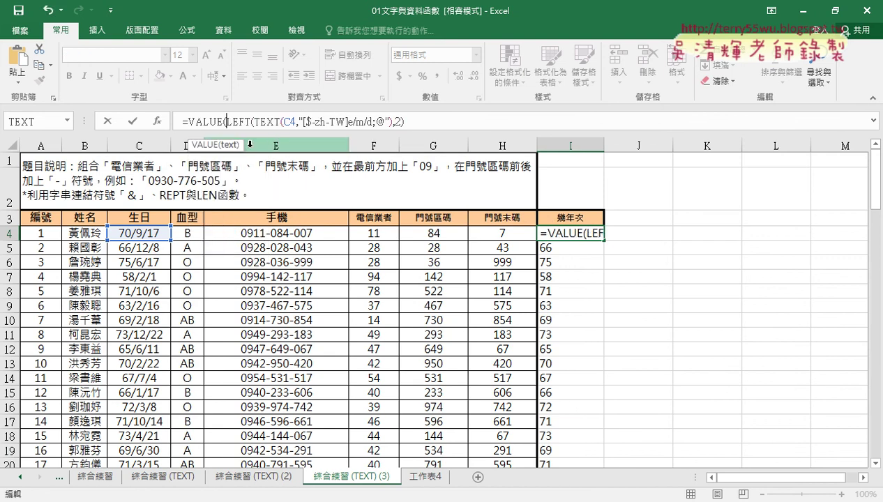
left_click(460, 127)
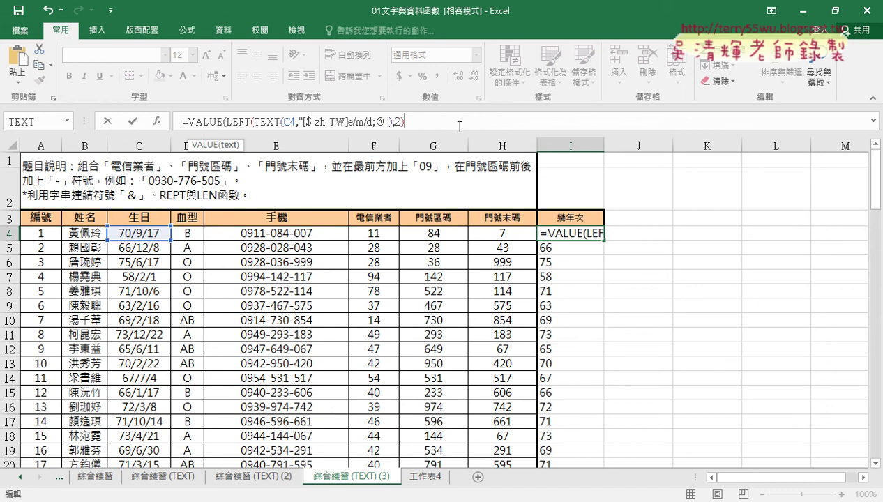
type(")")
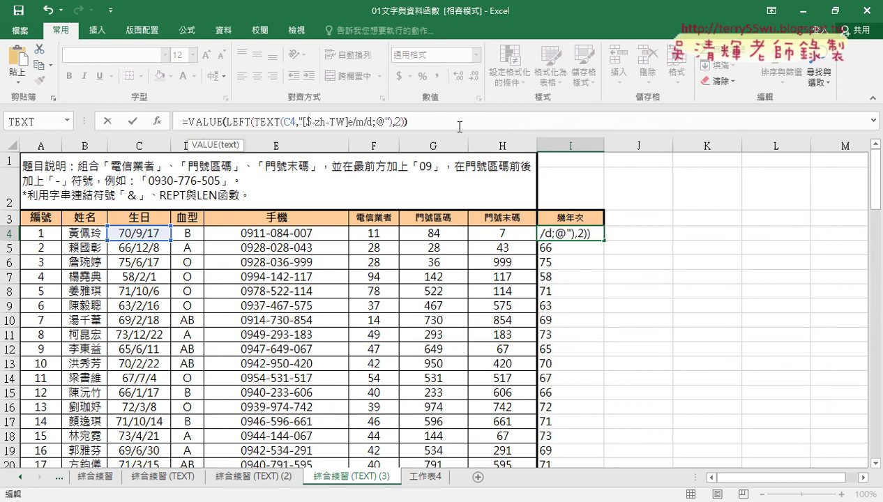
left_click(137, 123)
double_click(604, 240)
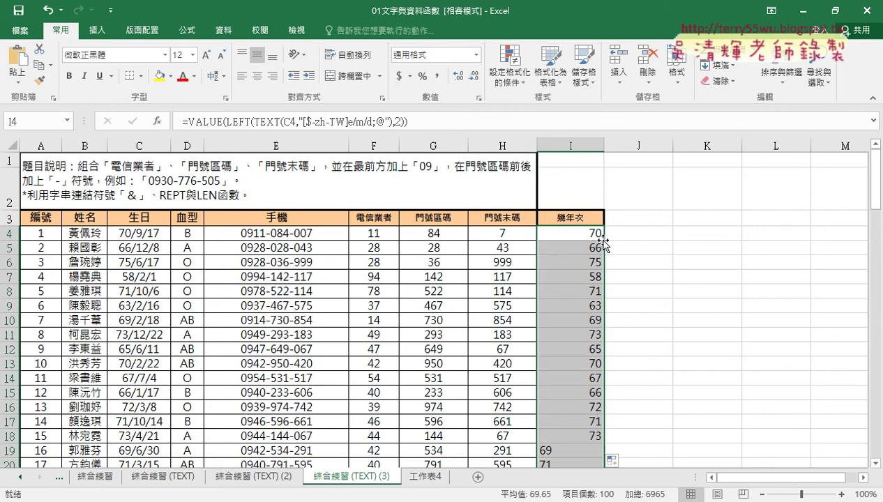
double_click(605, 145)
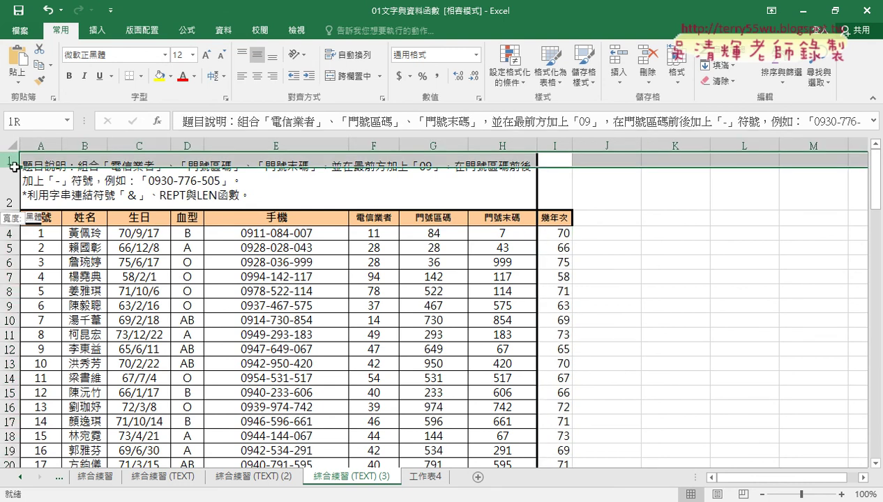
Delete rows 1 and 2 so the table's headers start in row 1
left_click_drag(10, 159, 10, 202)
right_click(266, 182)
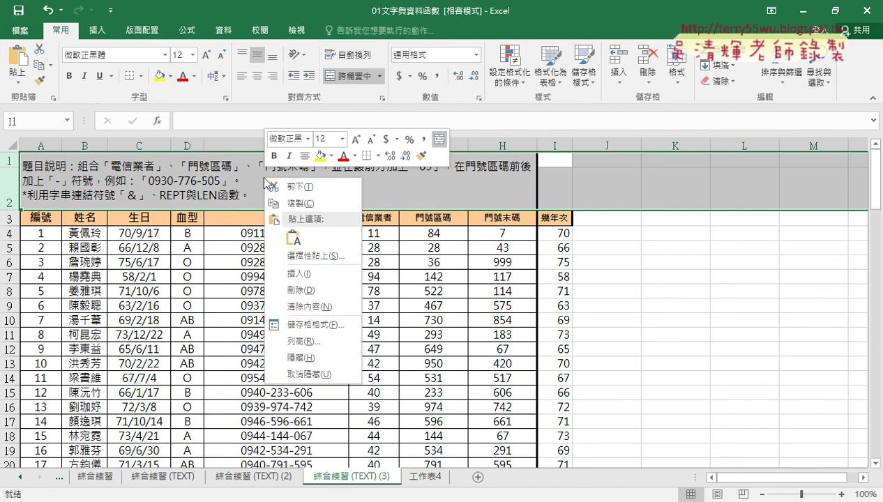
left_click(298, 291)
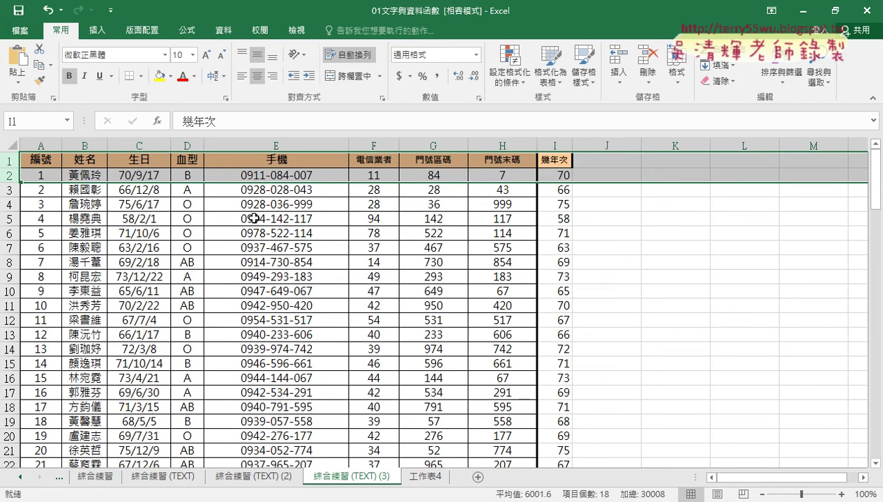
left_click(251, 207)
left_click(97, 32)
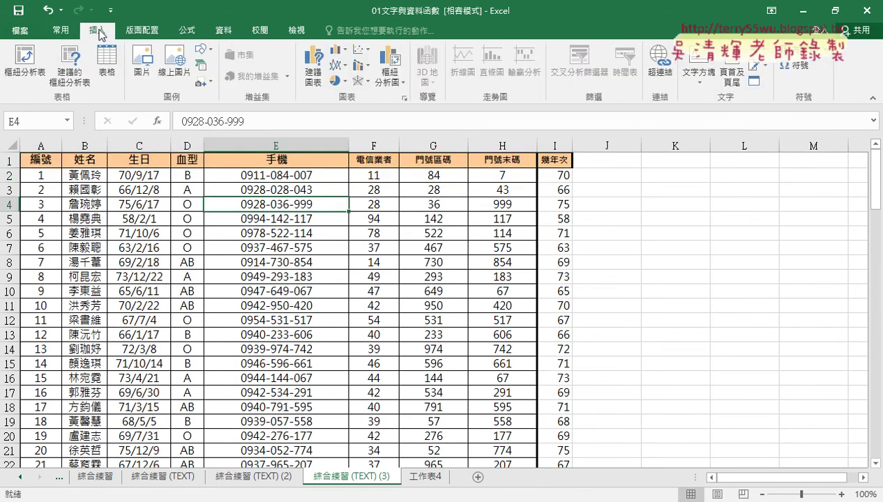
Create a PivotTable on a new sheet with 幾年次 as rows and its count as values
left_click(25, 62)
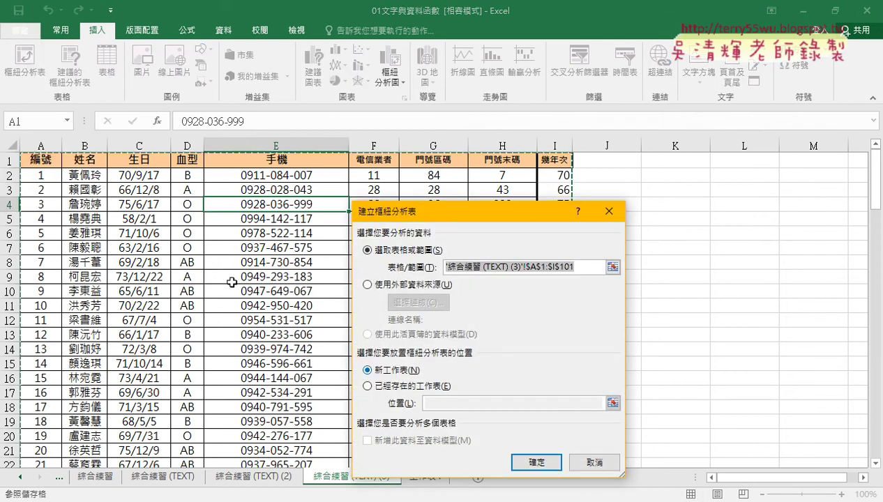
left_click(527, 461)
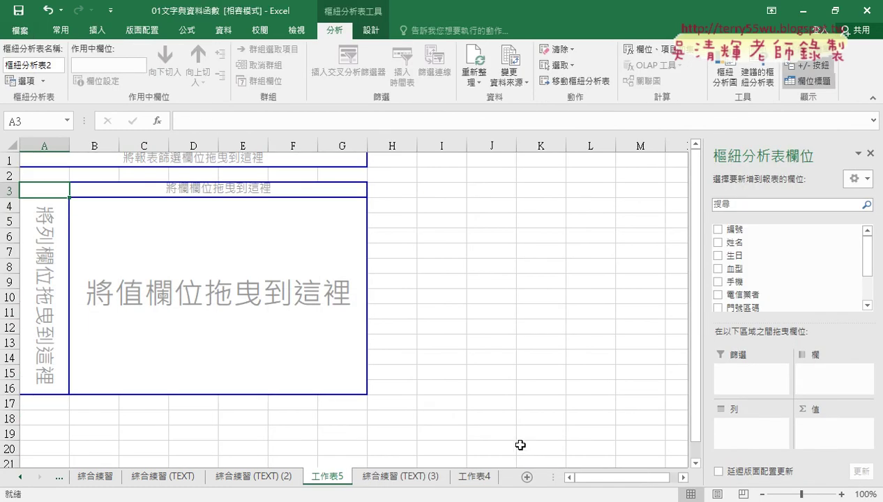
left_click_drag(867, 248, 866, 274)
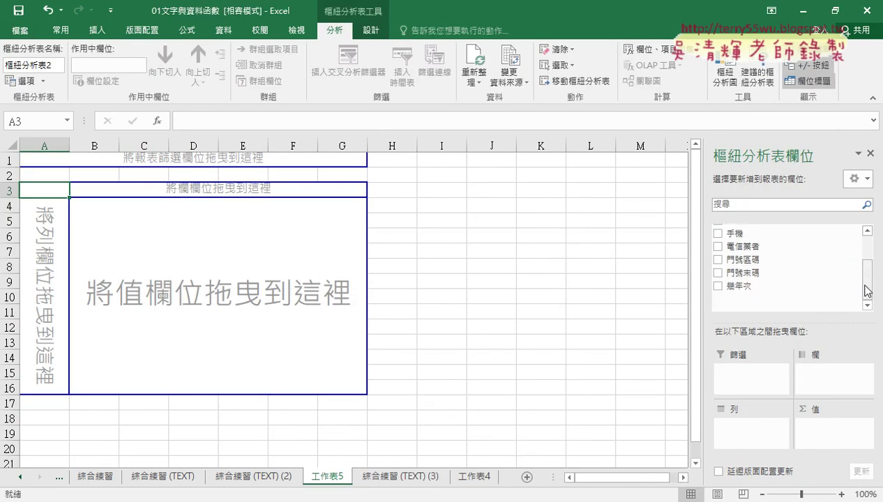
left_click_drag(740, 287, 743, 422)
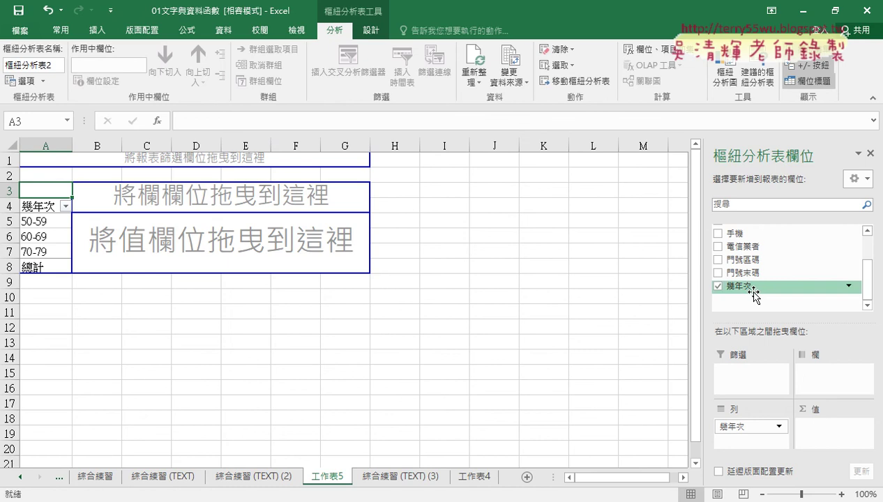
mouse_move(741, 287)
left_mouse_down()
mouse_move(806, 385)
mouse_move(822, 435)
left_mouse_up()
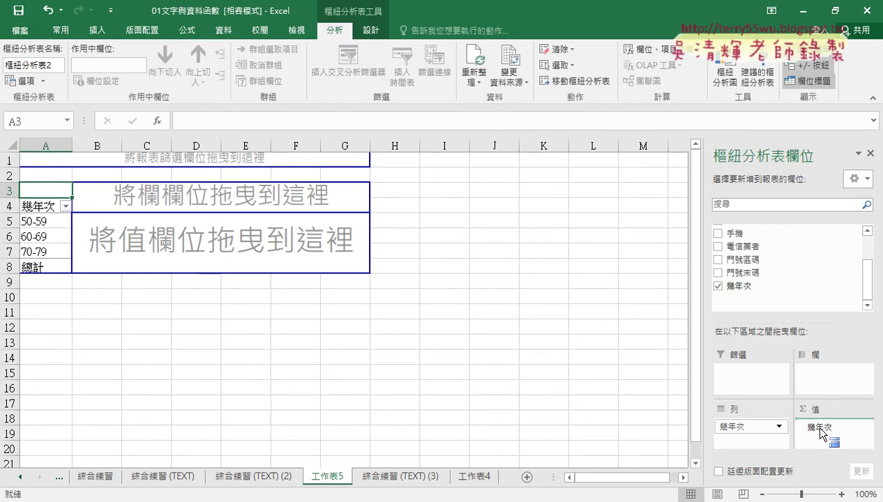
left_click_drag(822, 434, 822, 433)
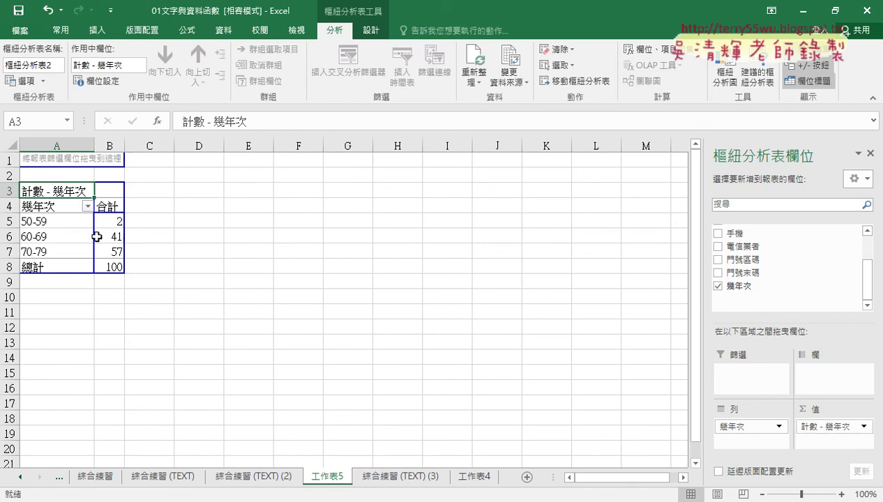
Ungroup the birth-year rows into single years and change the value field to Sum of 幾年次
right_click(63, 207)
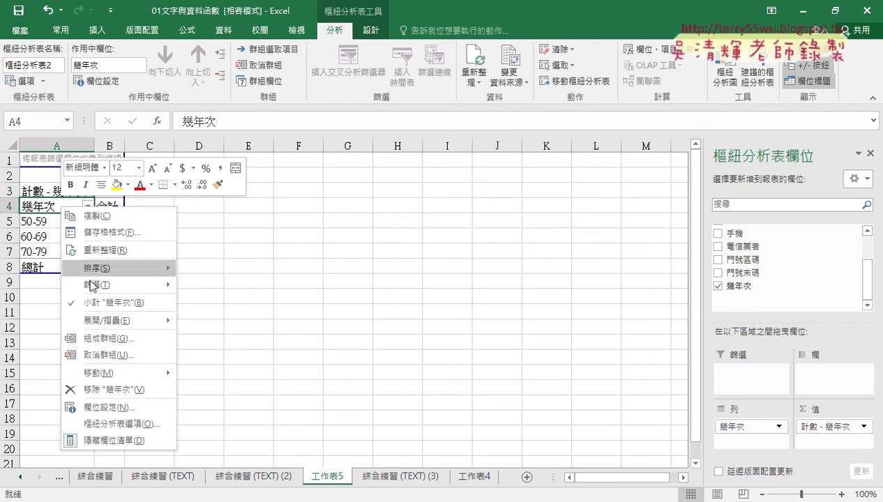
left_click(112, 355)
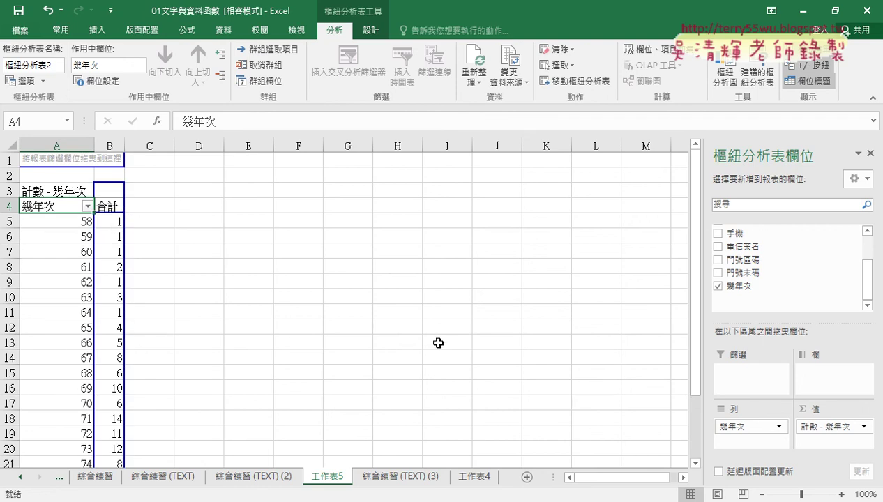
left_click(851, 424)
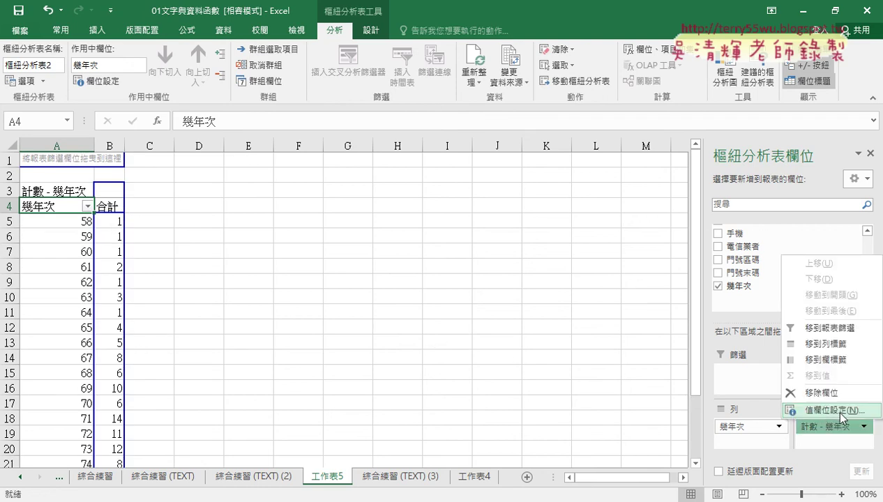
left_click(831, 417)
left_click(422, 355)
left_click(516, 446)
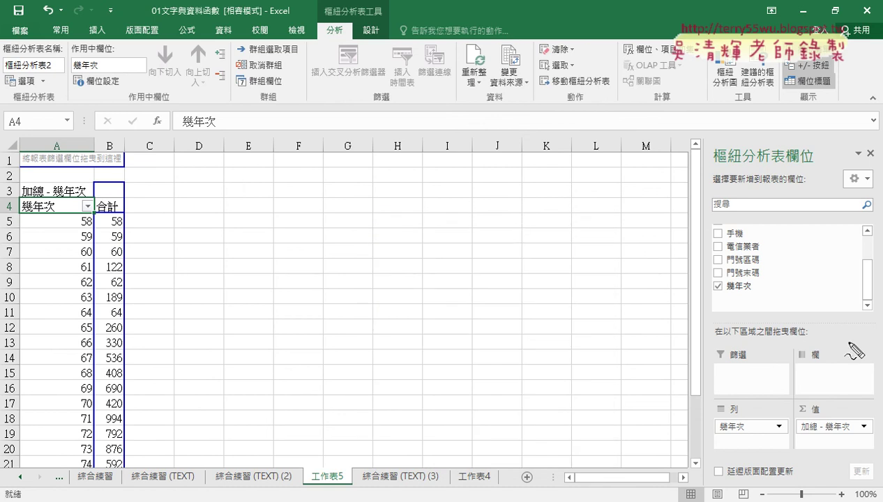
mouse_move(752, 273)
left_mouse_down()
mouse_move(757, 302)
mouse_move(738, 421)
mouse_move(748, 407)
left_mouse_up()
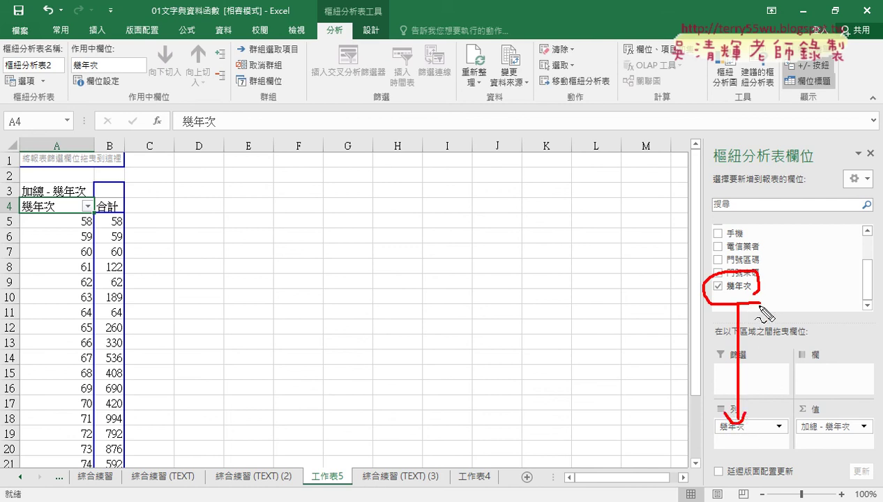
mouse_move(759, 307)
left_mouse_down()
mouse_move(822, 428)
mouse_move(838, 409)
left_mouse_up()
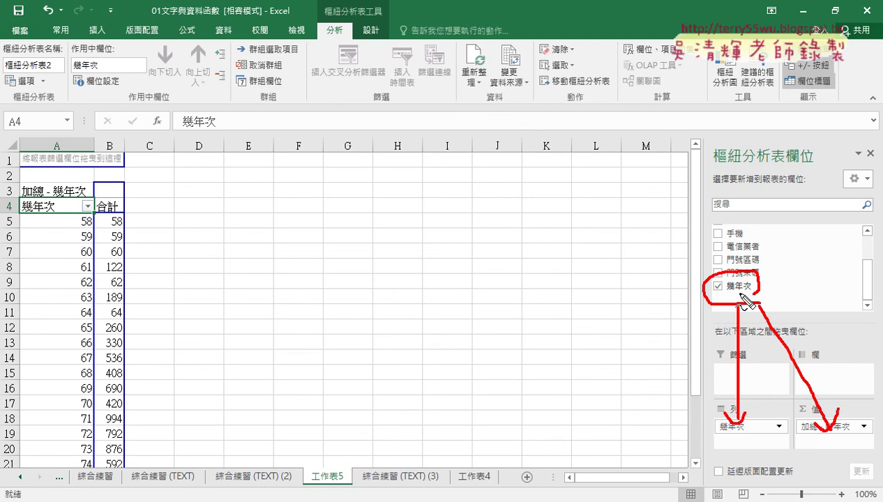
left_click_drag(813, 437, 823, 426)
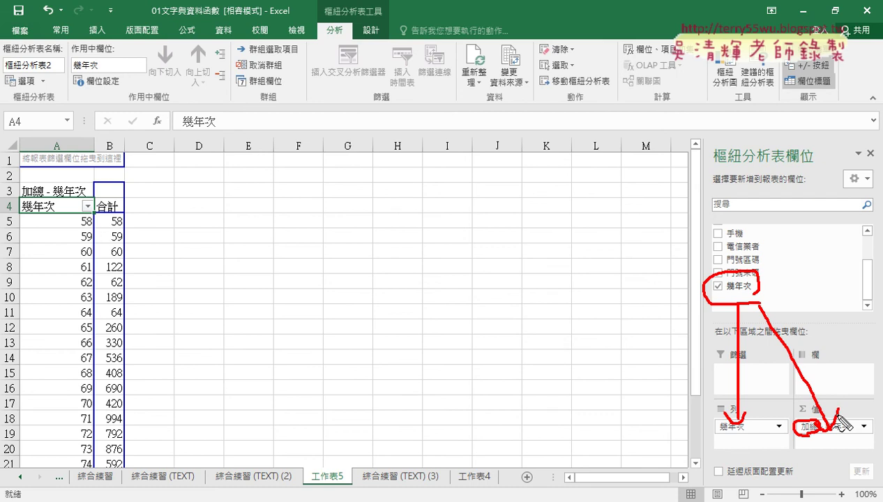
key("Escape")
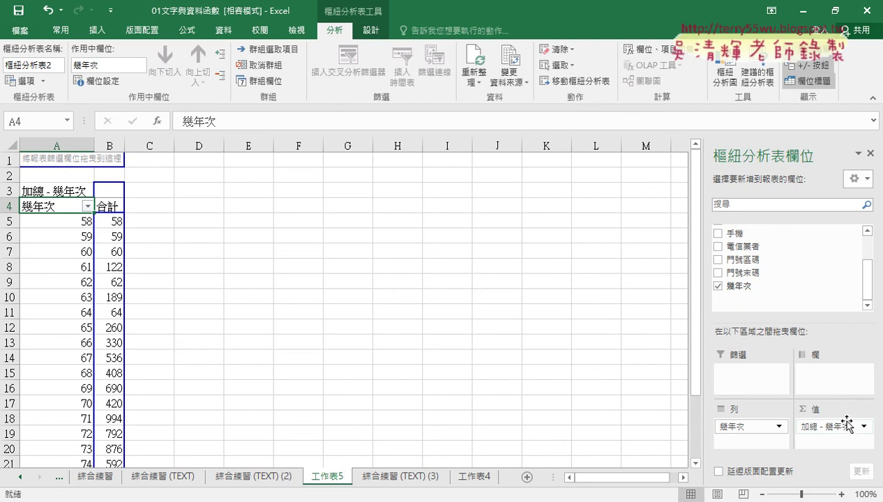
Change the 幾年次 value field summary from Sum (加總) to Count (項目個數)
left_click(860, 426)
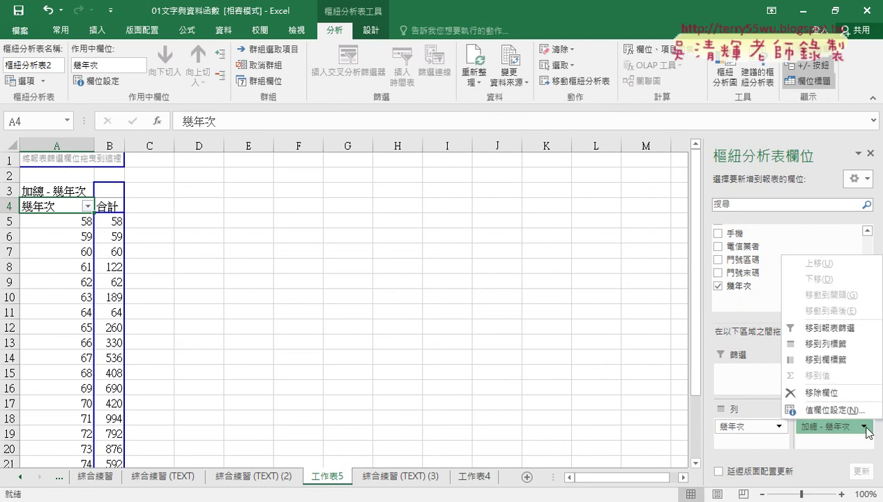
left_click(825, 412)
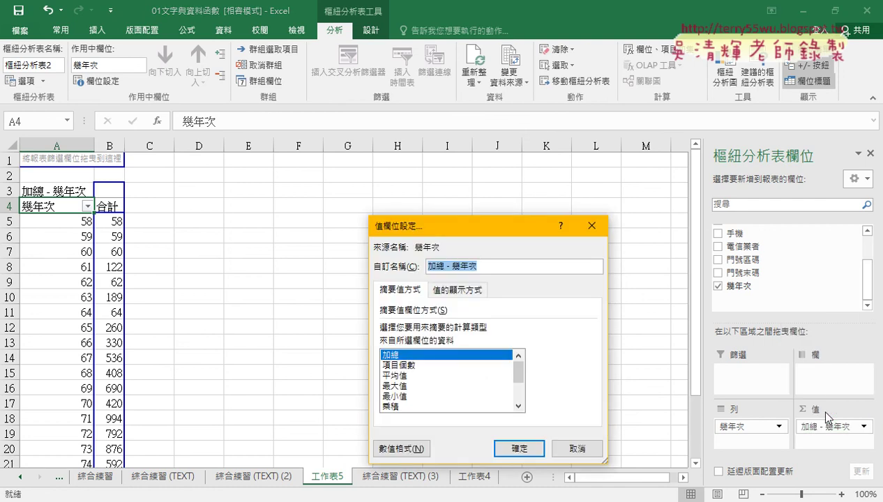
left_click(399, 364)
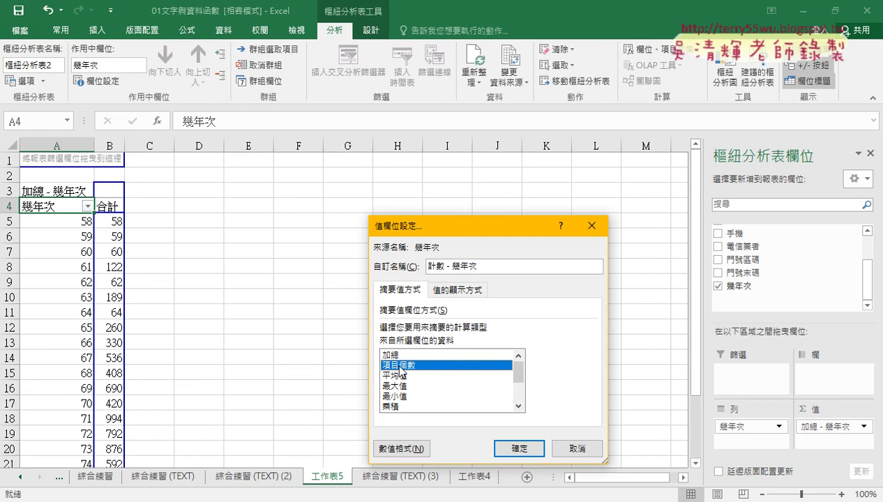
left_click(516, 452)
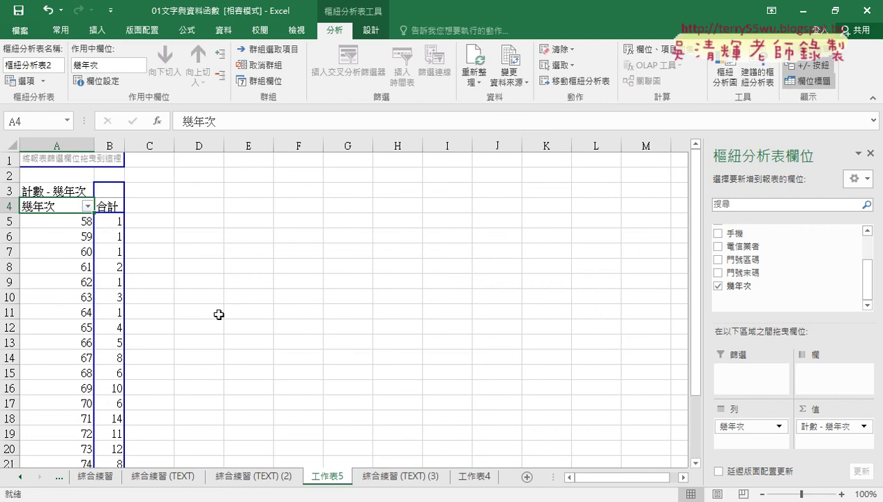
mouse_move(71, 220)
left_mouse_down()
mouse_move(106, 221)
mouse_move(105, 237)
left_mouse_up()
left_click_drag(71, 266, 101, 267)
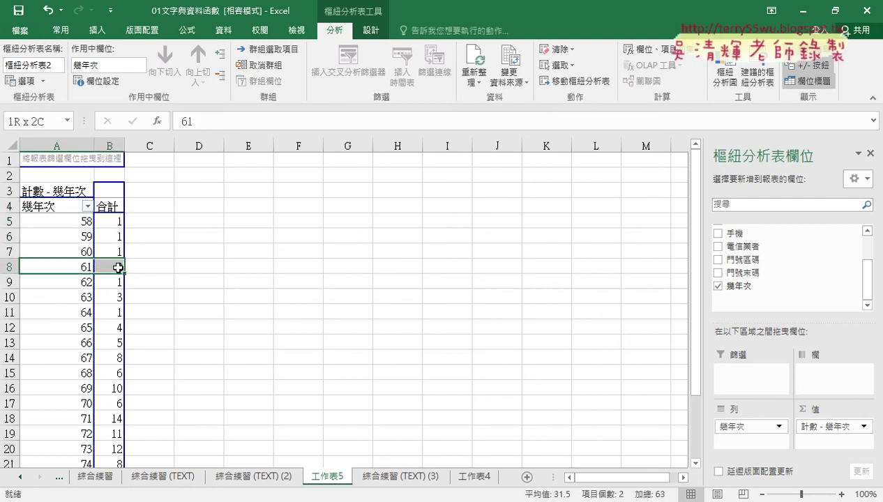
scroll(122, 289, "down", 2)
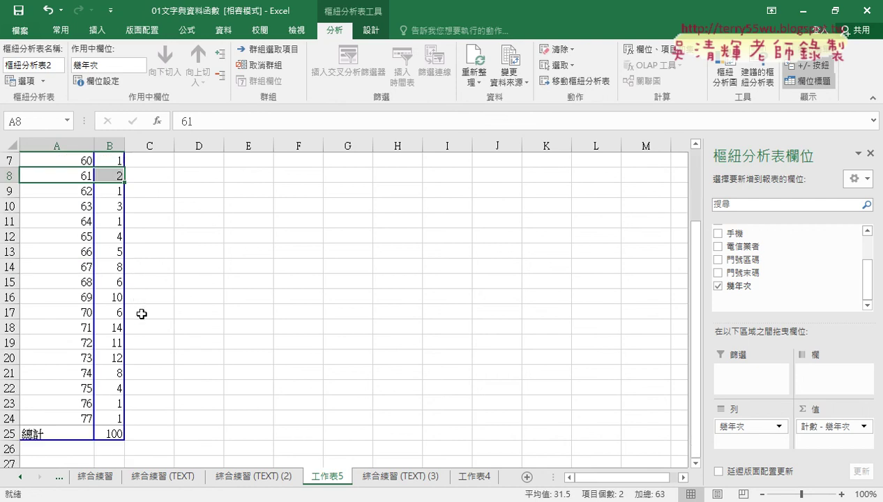
left_click_drag(117, 326, 76, 327)
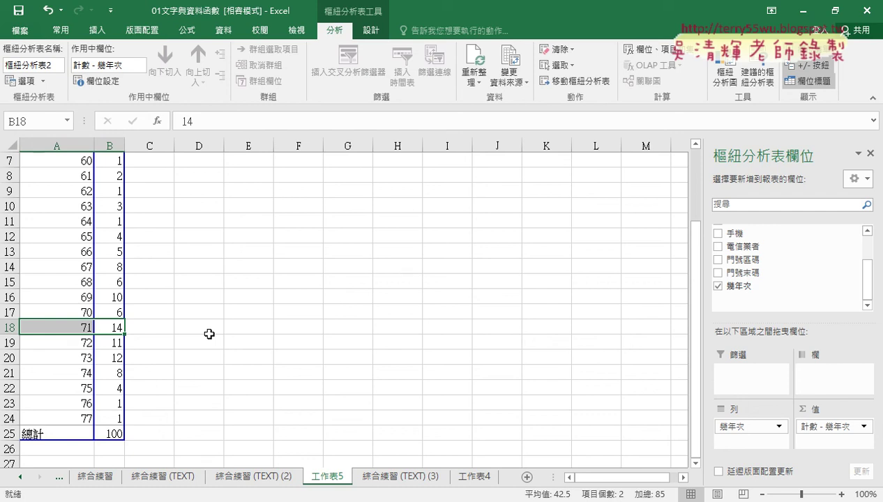
scroll(210, 334, "up", 2)
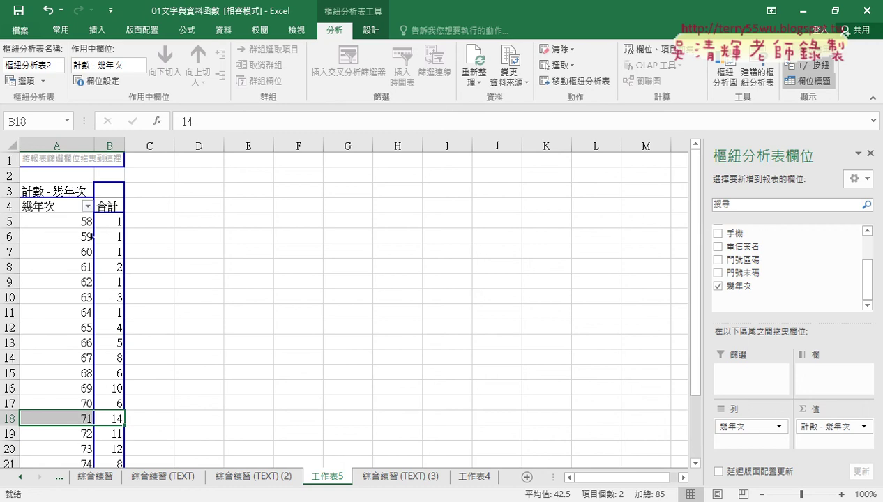
left_click(55, 209)
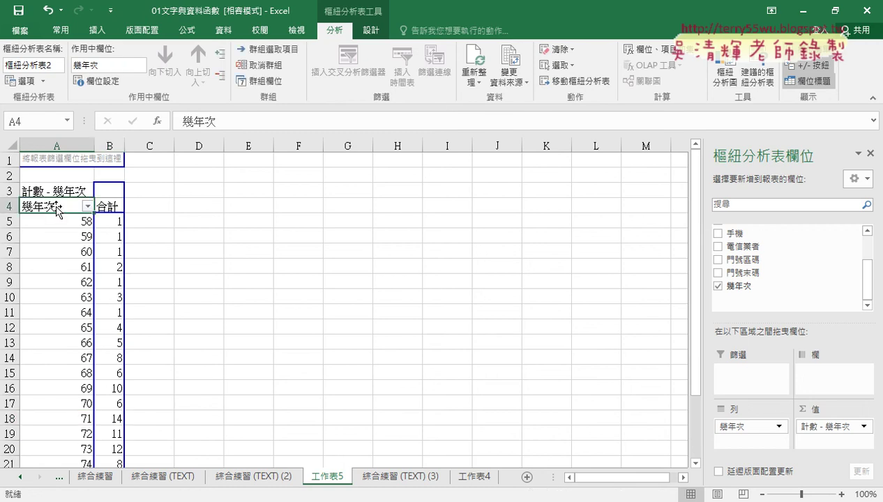
Group the birth-year labels starting at 50, ending at 79, by 10, giving counts 2, 41, 57
right_click(54, 209)
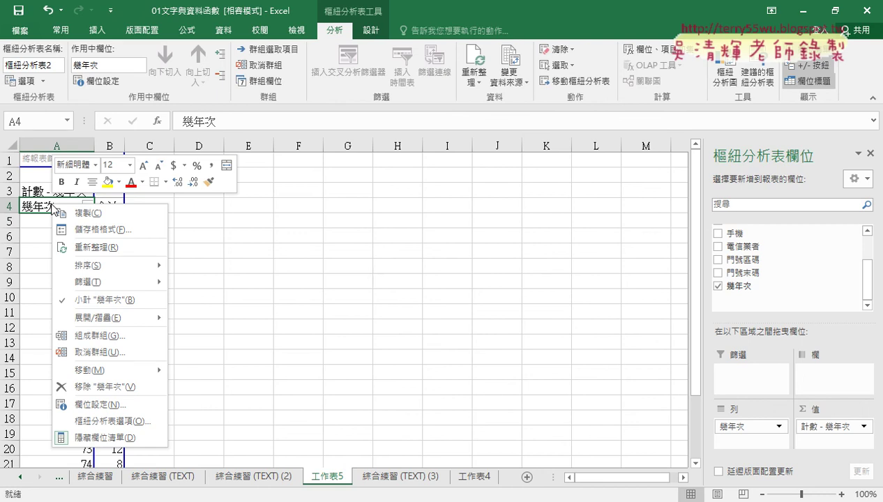
left_click(87, 336)
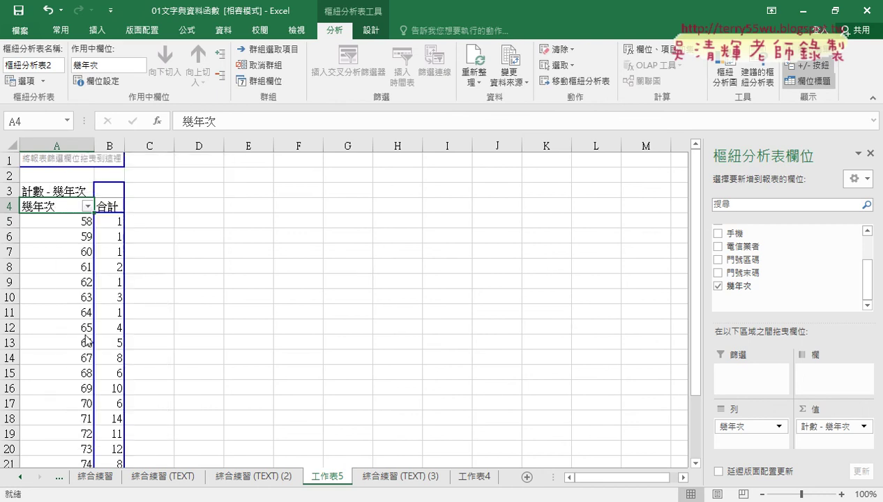
left_click_drag(78, 268, 256, 174)
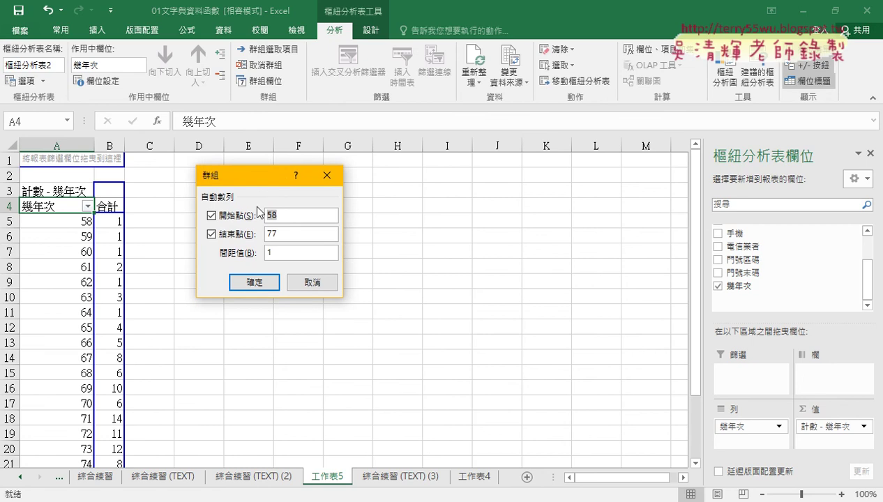
left_click(230, 216)
type("80")
key("BackSpace")
key("BackSpace")
type("50")
left_click(237, 235)
type("80")
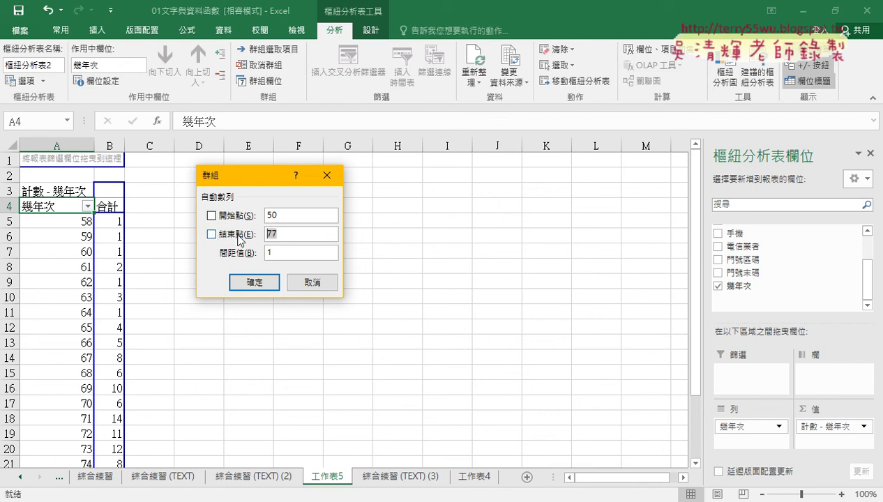
key("BackSpace")
key("BackSpace")
type("79")
left_click(268, 252)
type("0")
left_click(270, 282)
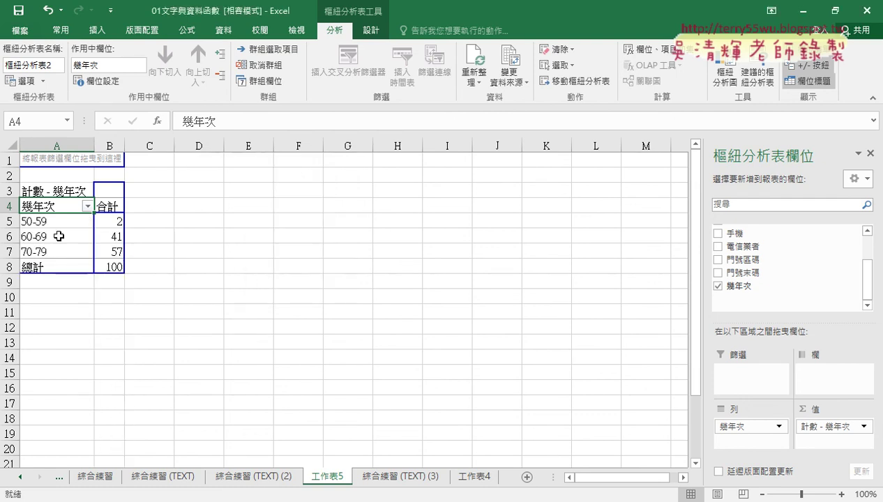
left_click(32, 221)
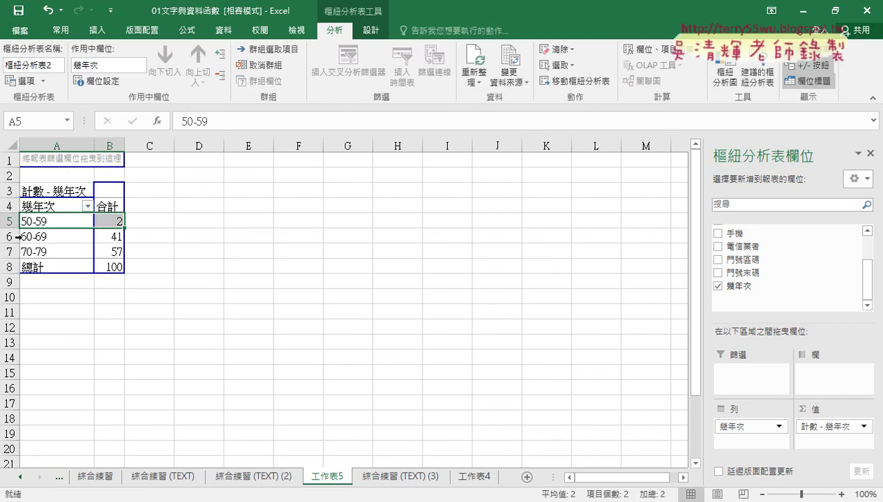
left_click(18, 238)
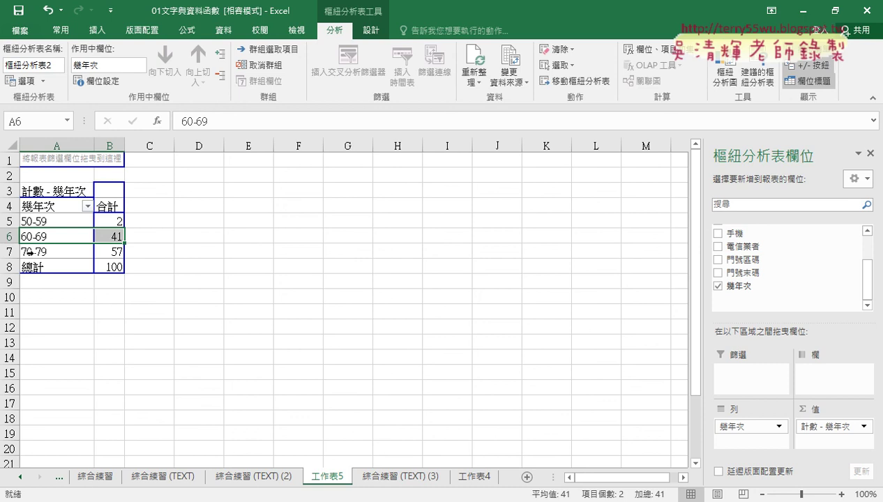
left_click(30, 252)
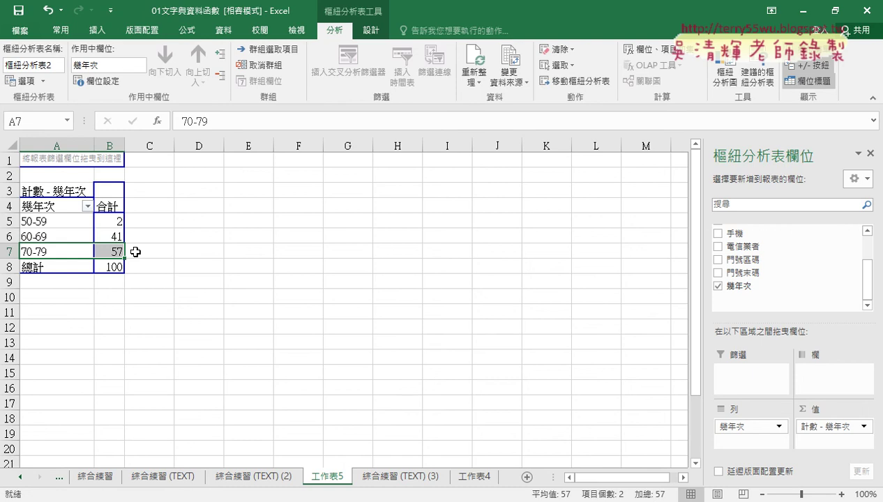
left_click(394, 475)
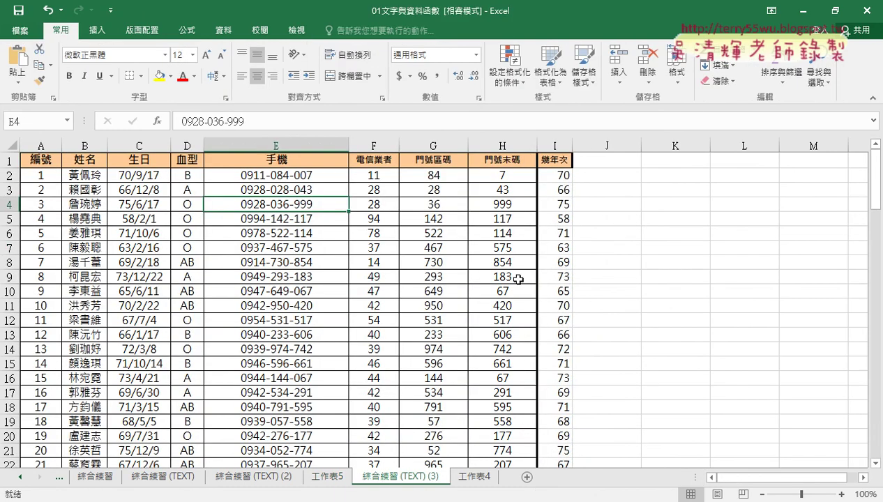
left_click(551, 144)
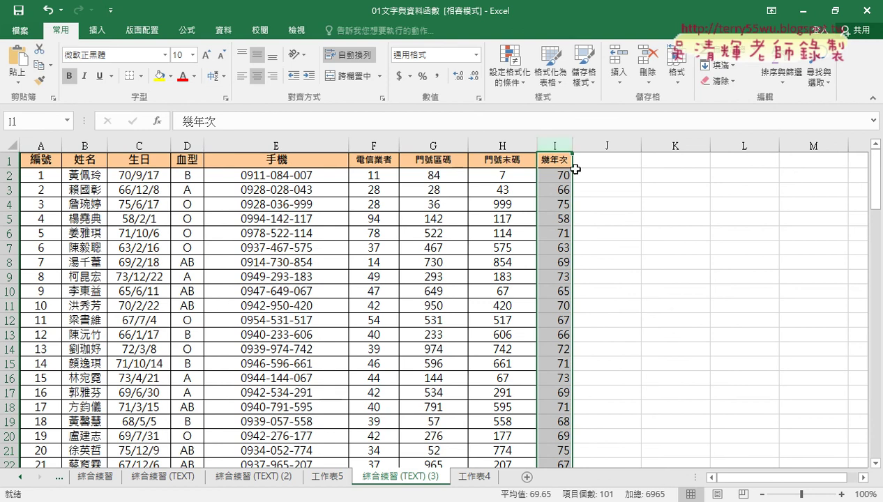
left_click(561, 175)
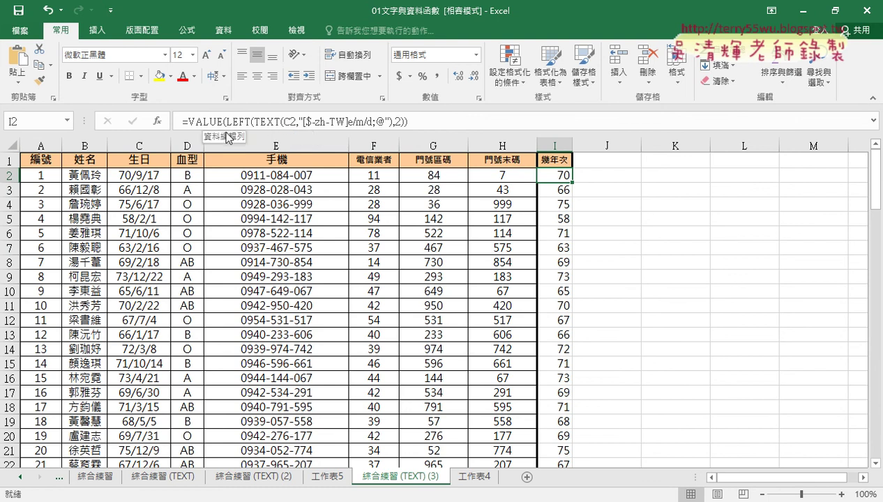
Insert a clustered column PivotChart from the 工作表5 pivot table and move it beside the table
left_click(470, 477)
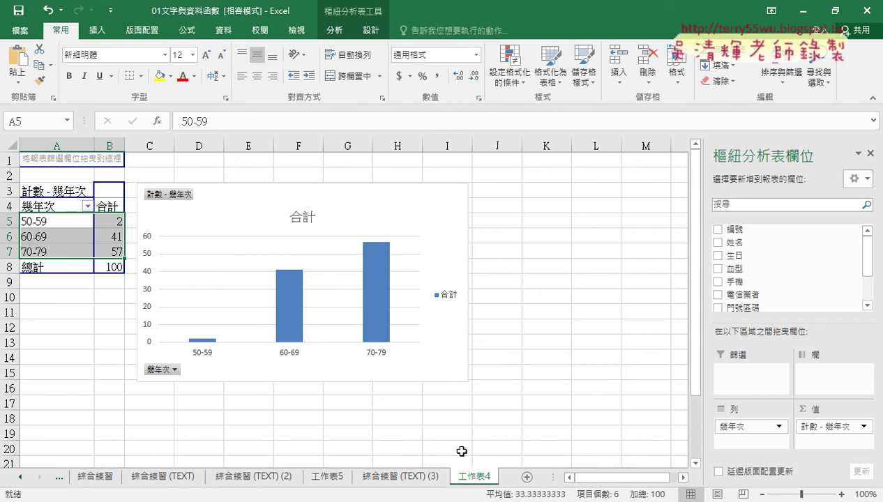
left_click(326, 479)
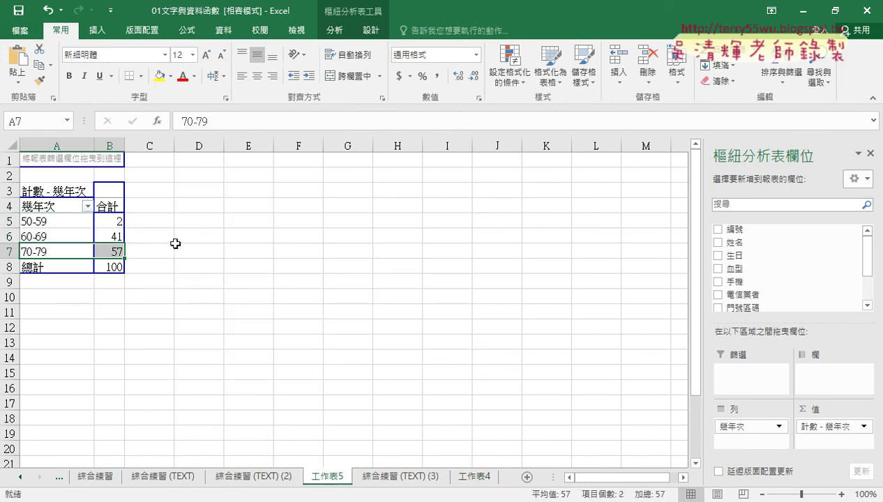
left_click(61, 222)
left_click(101, 31)
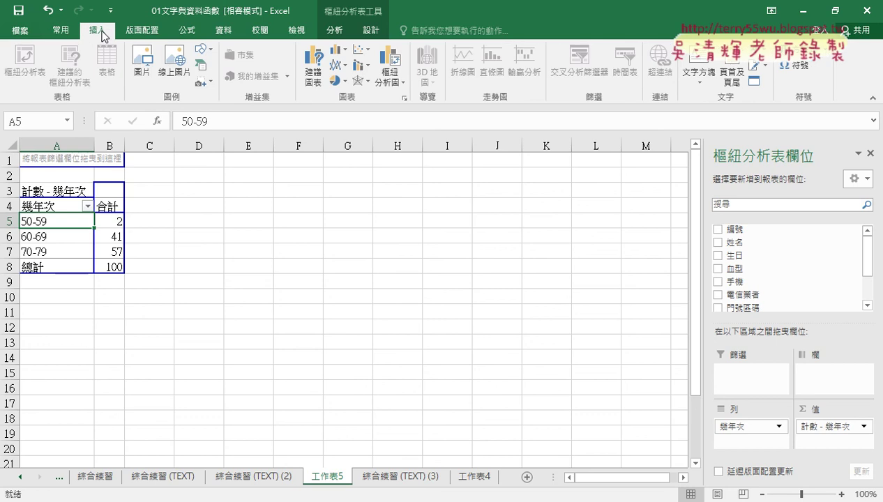
left_click(347, 55)
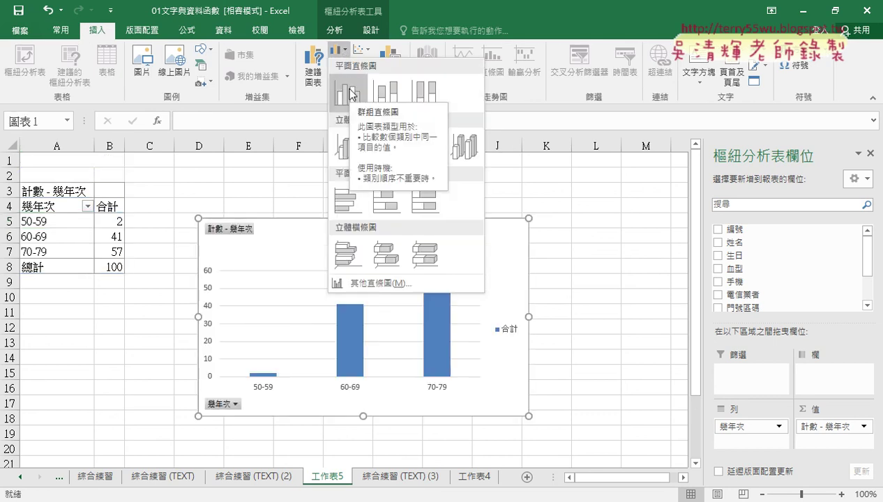
left_click(350, 93)
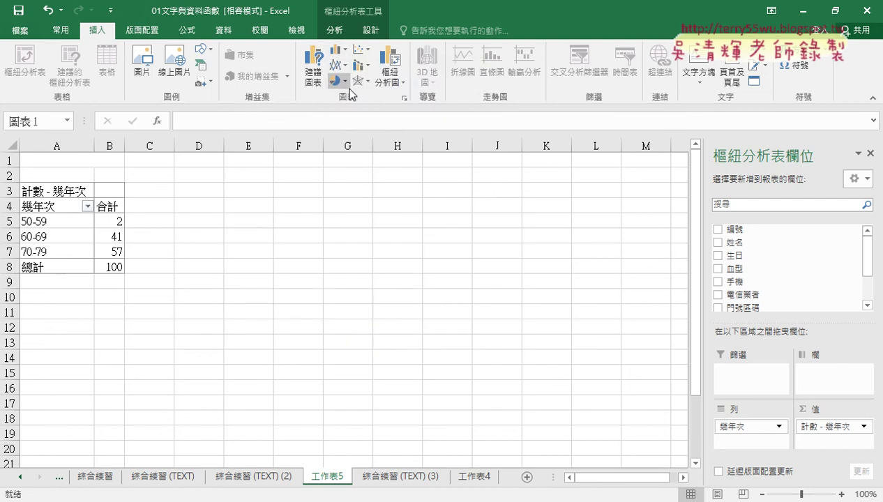
left_click_drag(301, 220, 246, 183)
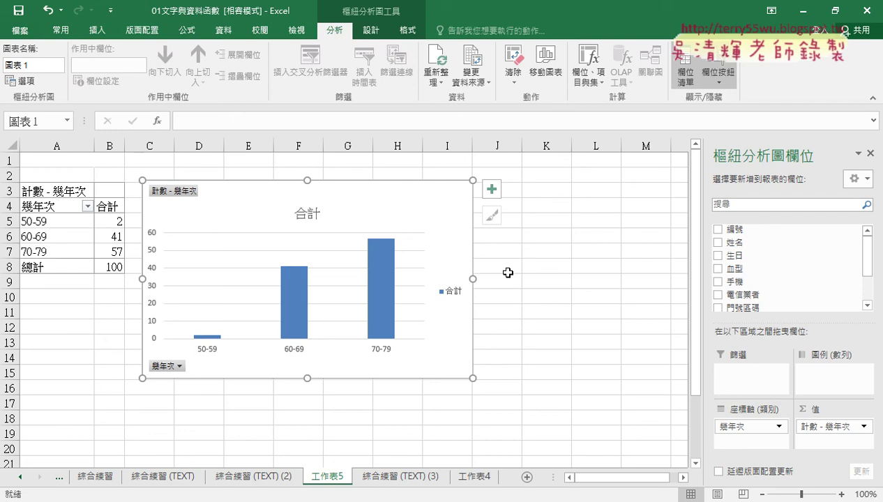
Return to the 綜合練習 (TEXT) (3) data sheet
left_click(392, 477)
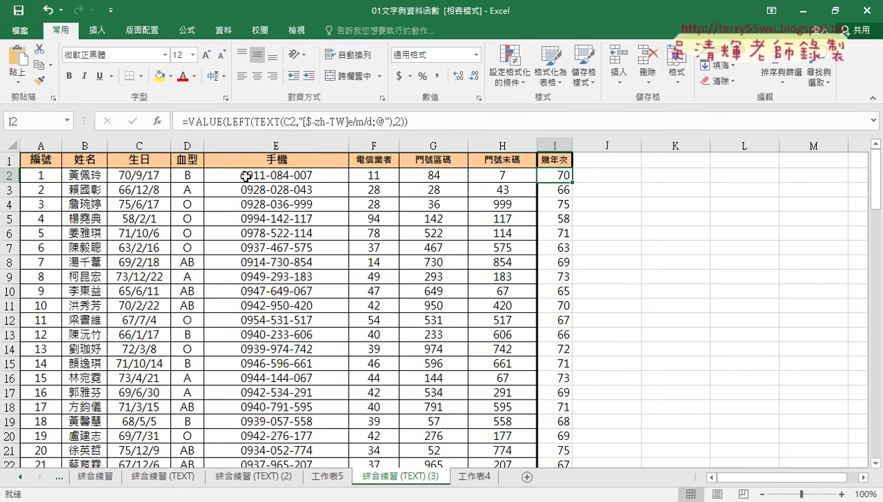
Create a new PivotTable from the data table on a new sheet
left_click(244, 206)
left_click(112, 34)
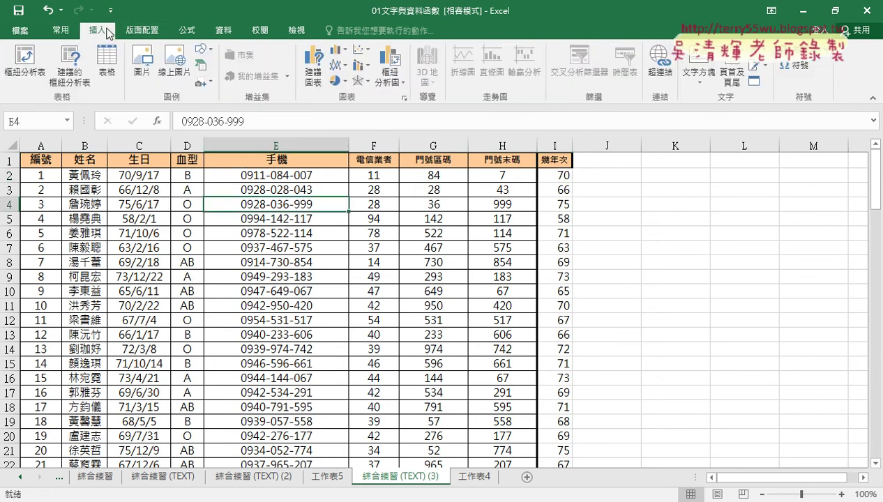
left_click(25, 71)
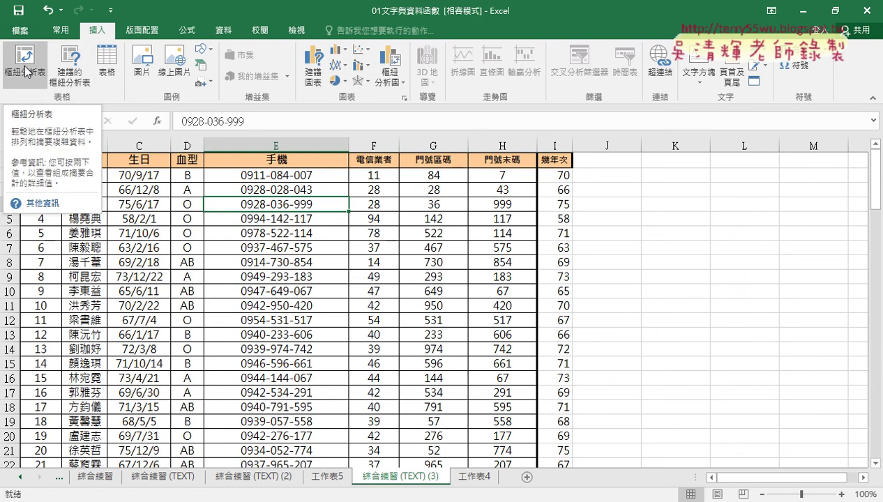
left_click(554, 464)
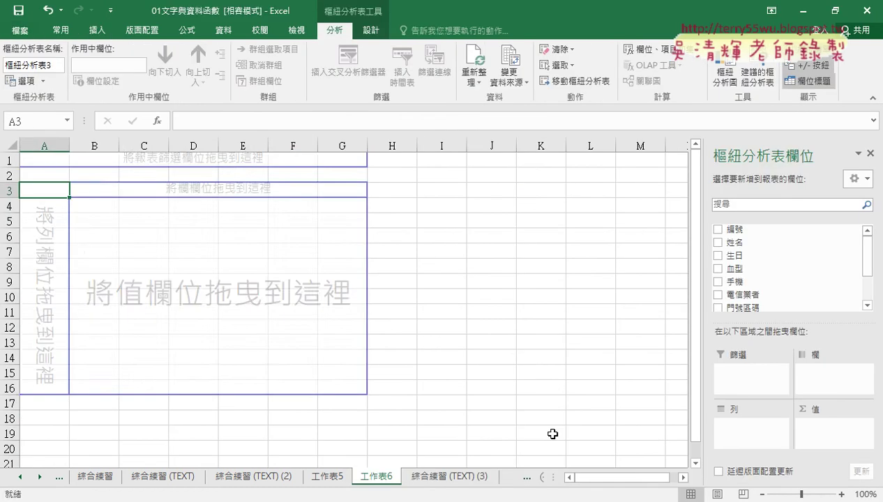
Put 幾年次 in Rows and Values, keeping the value summarized as Count
scroll(861, 295, "down", 2)
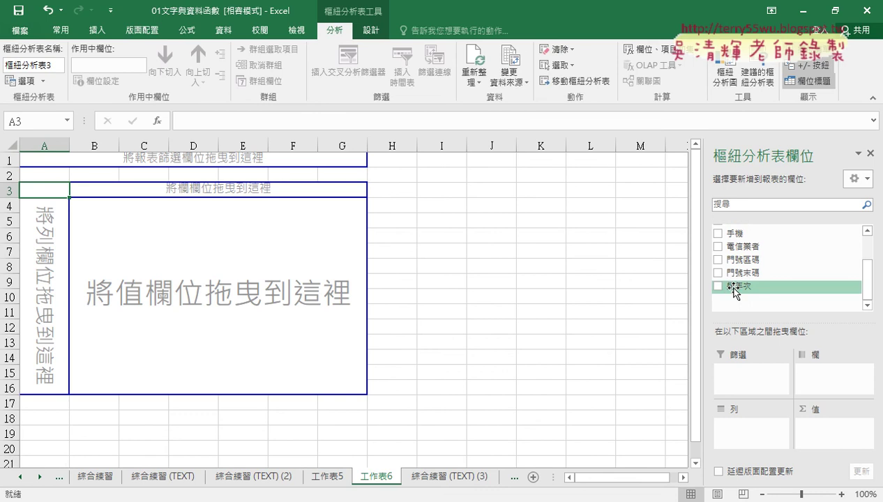
left_click_drag(732, 287, 738, 431)
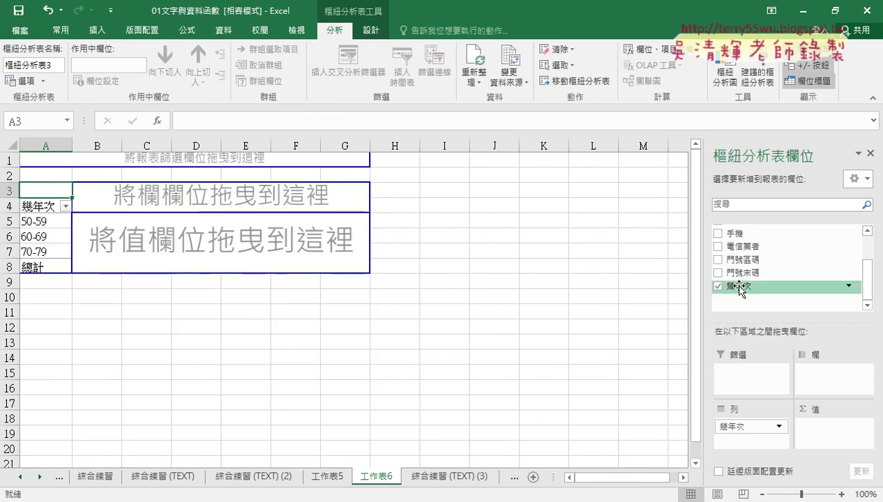
left_click_drag(732, 287, 816, 422)
left_click(863, 427)
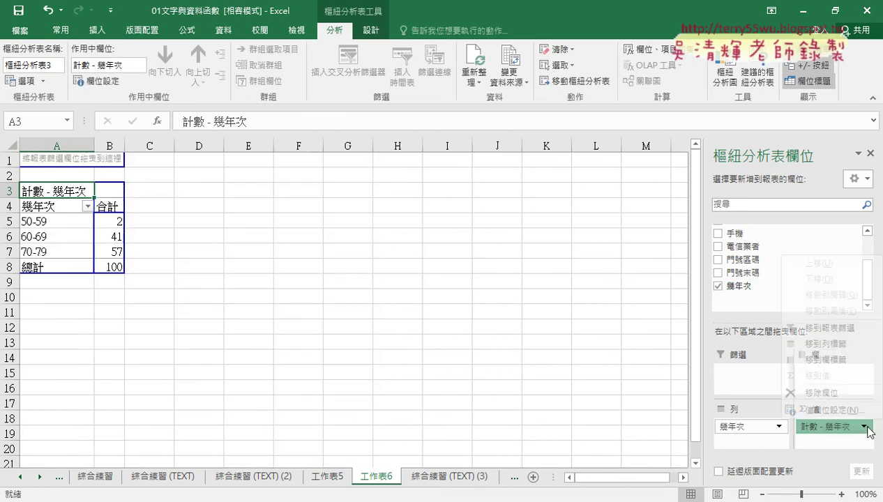
left_click(855, 410)
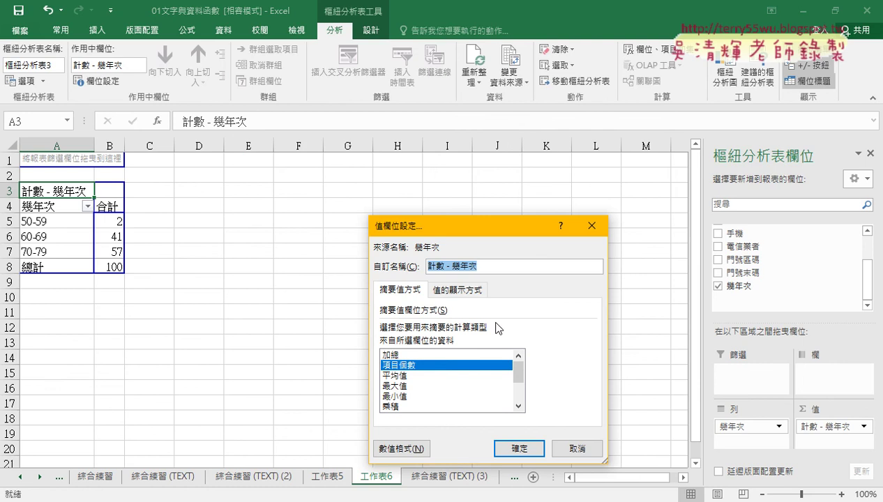
left_click(395, 355)
left_click(399, 365)
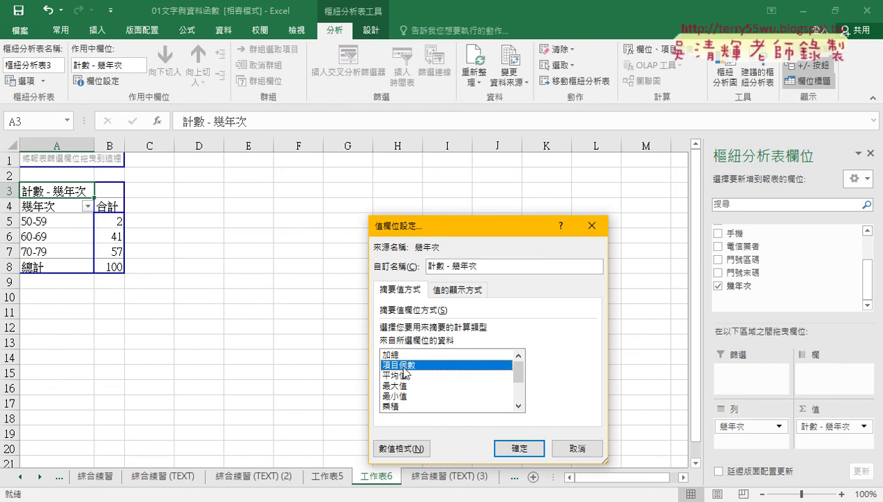
left_click(516, 449)
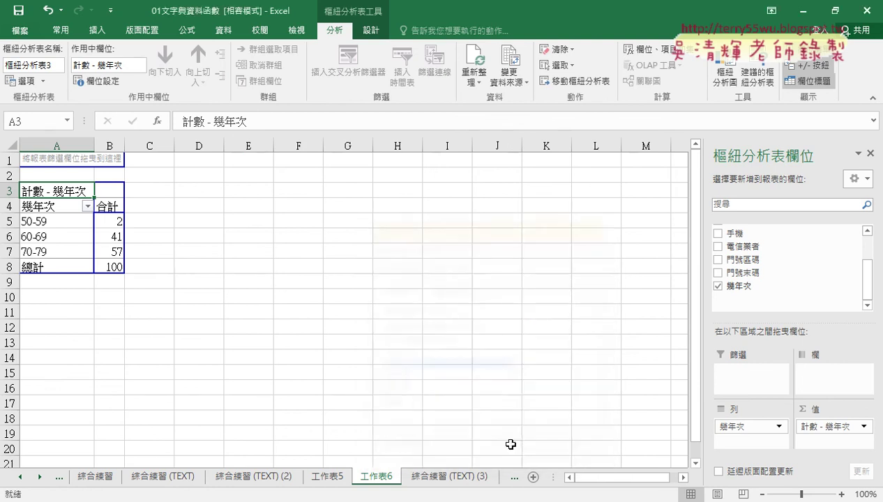
left_click(61, 210)
Review the 幾年次 grouping (start 50, end 79, by 10), then switch to the Google Docs notes
right_click(62, 211)
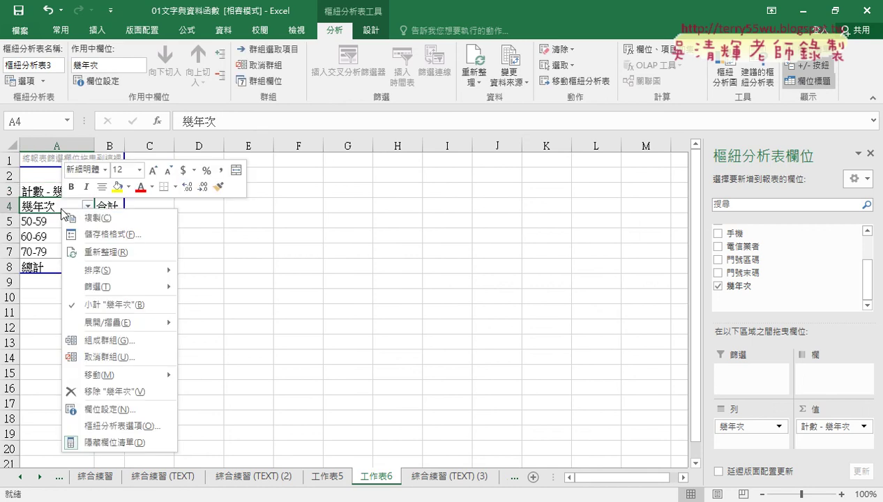
left_click(111, 346)
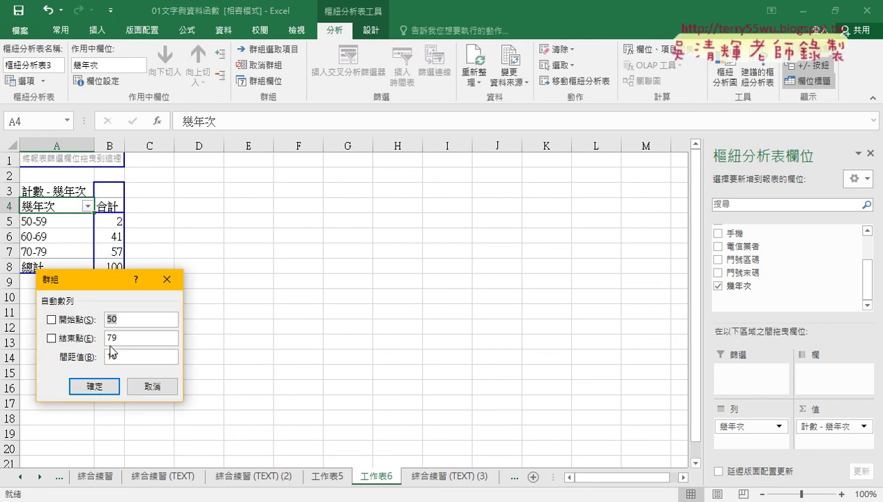
mouse_move(98, 279)
left_mouse_down()
mouse_move(212, 211)
mouse_move(221, 182)
left_mouse_up()
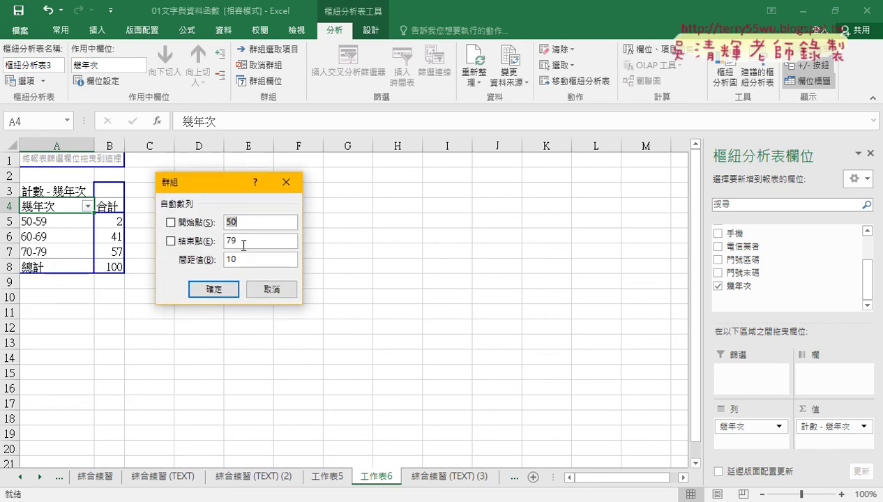
key("Tab")
key("Tab")
key("alt+Tab")
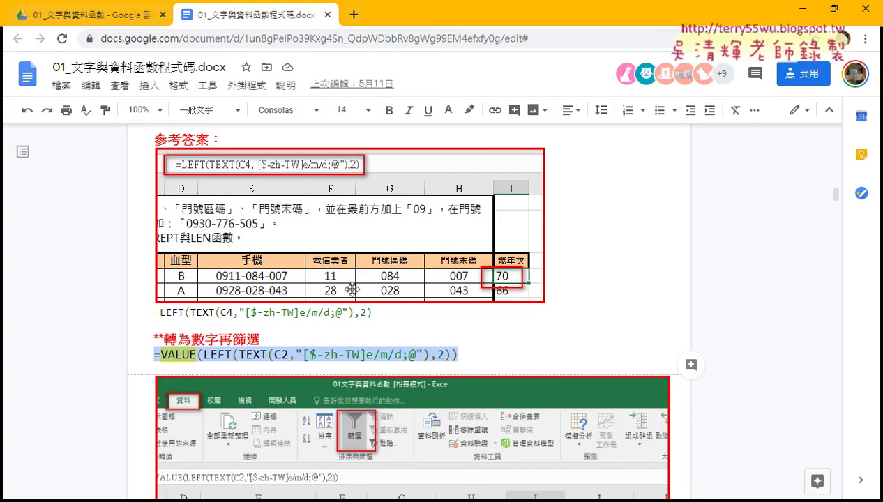
Scroll the notes down to the 樞紐分析表與圖 section showing the 幾年次 pivot table and chart
scroll(345, 283, "down", 2)
scroll(317, 290, "down", 3)
scroll(318, 290, "down", 3)
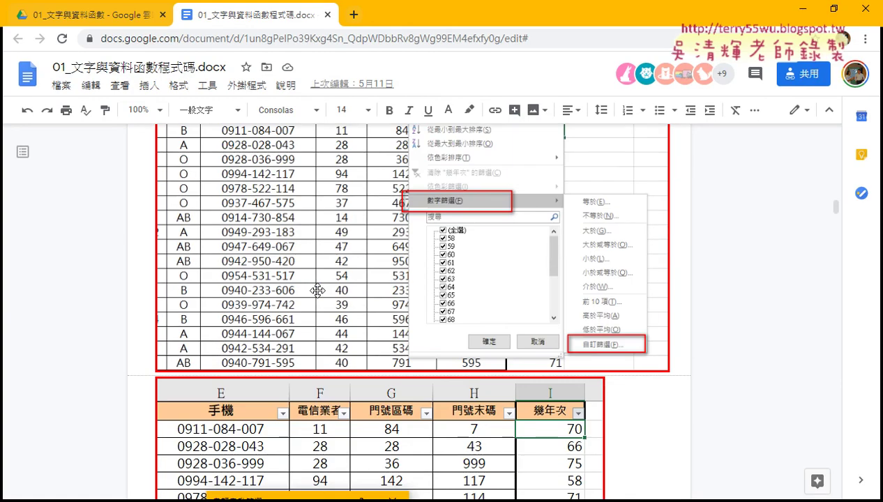
scroll(318, 288, "down", 1)
scroll(317, 314, "down", 2)
scroll(316, 344, "down", 2)
scroll(315, 344, "down", 2)
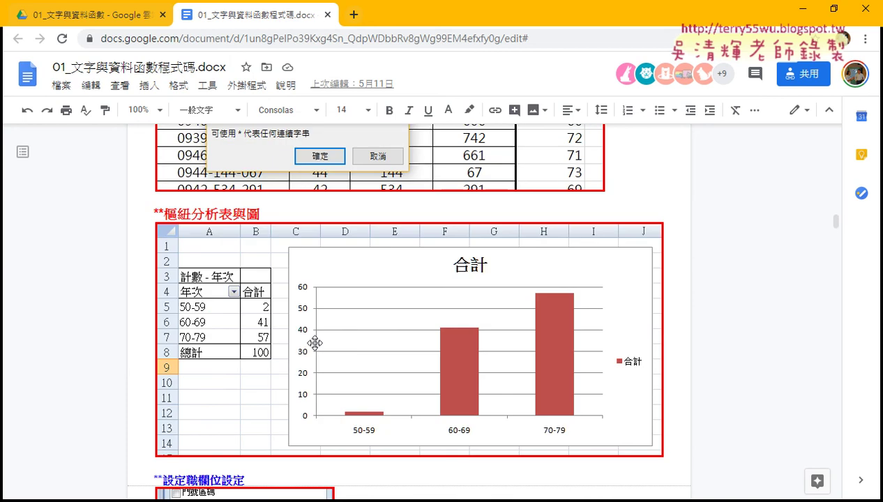
scroll(314, 343, "down", 1)
scroll(315, 341, "down", 2)
scroll(320, 363, "down", 1)
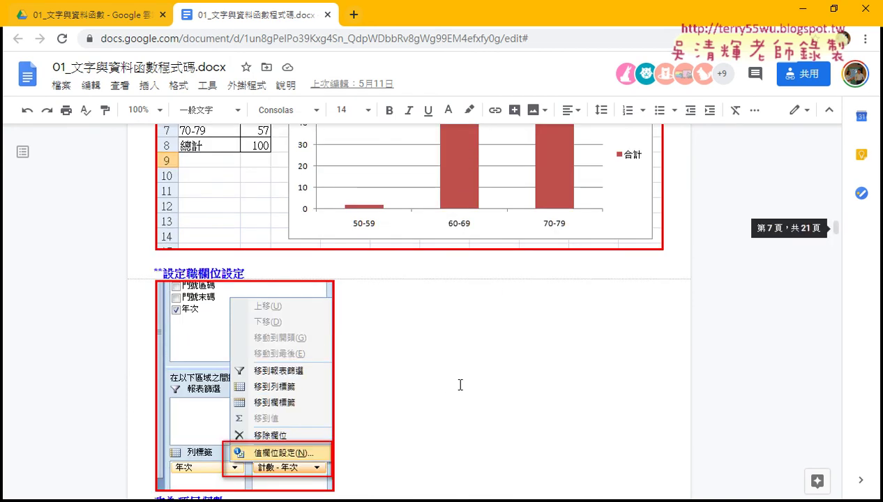